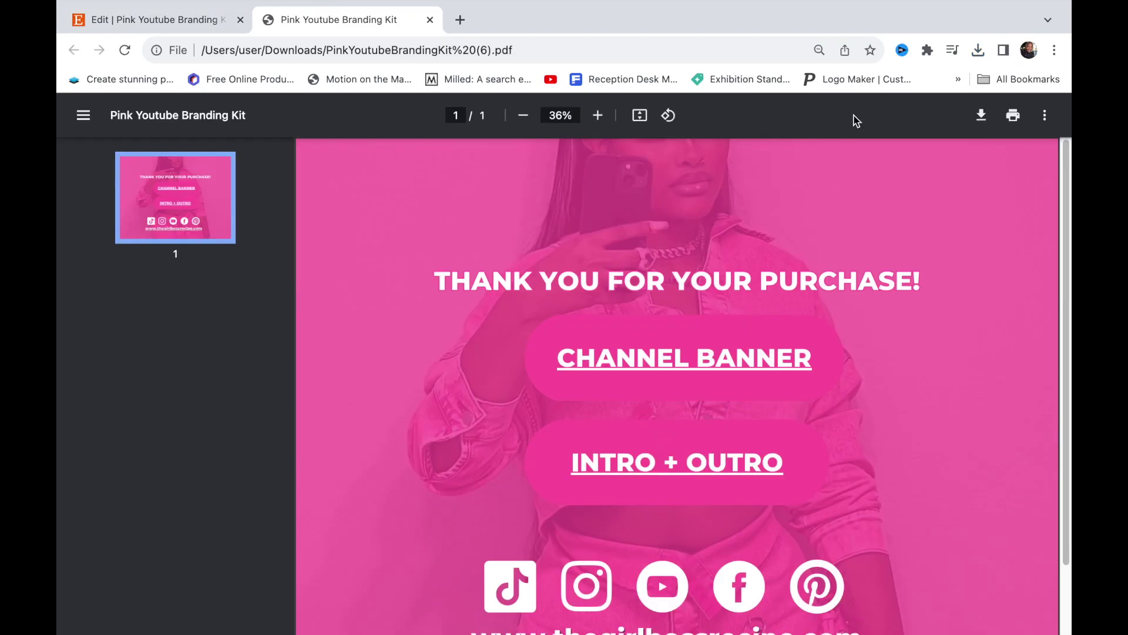
- Scroll down the branding kit PDF to bring the Channel Banner link into view
{"action": "scroll", "coordinate": [804, 280], "scroll_direction": "down", "scroll_amount": 3}
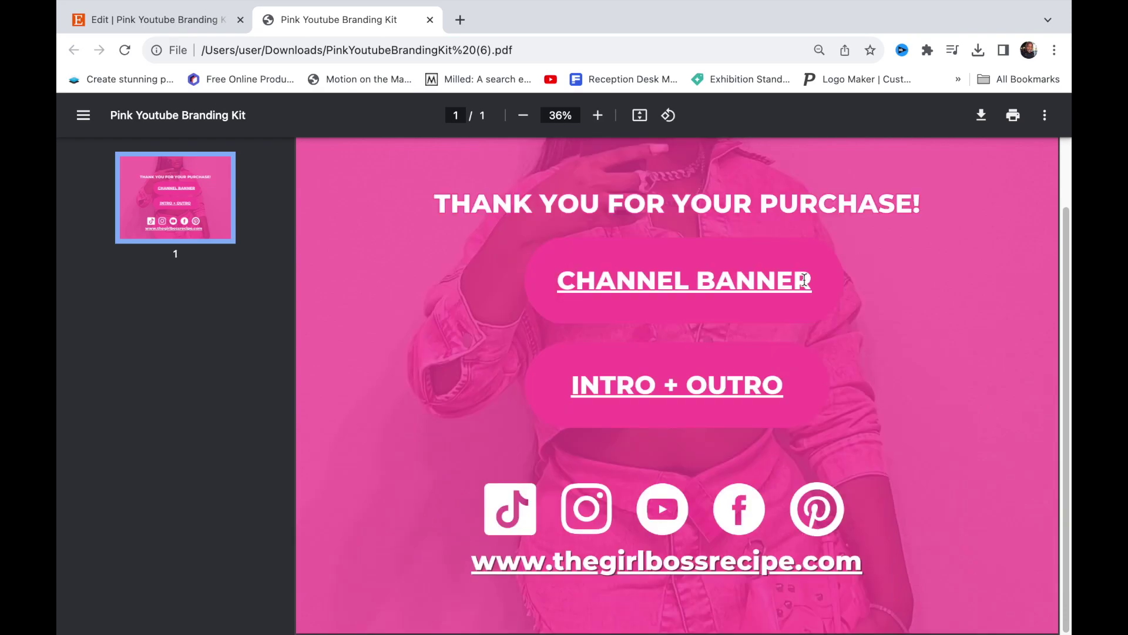
- Open the Channel Banner template for editing and replace 'Your Name' with the channel owner's name
{"action": "left_click", "coordinate": [755, 283]}
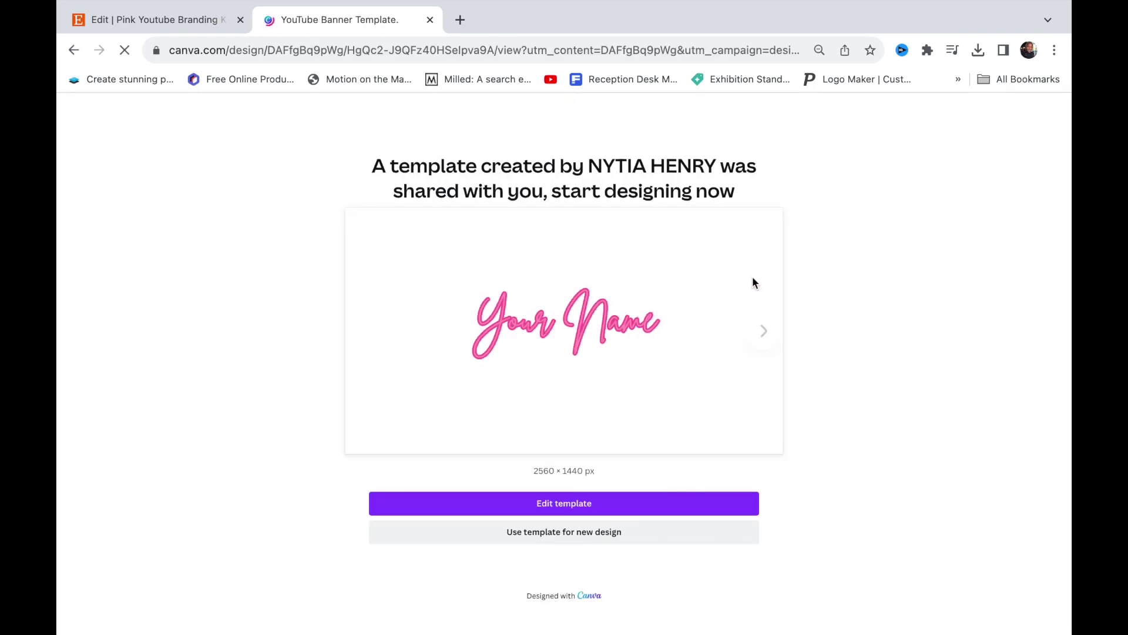
{"action": "left_click", "coordinate": [563, 511]}
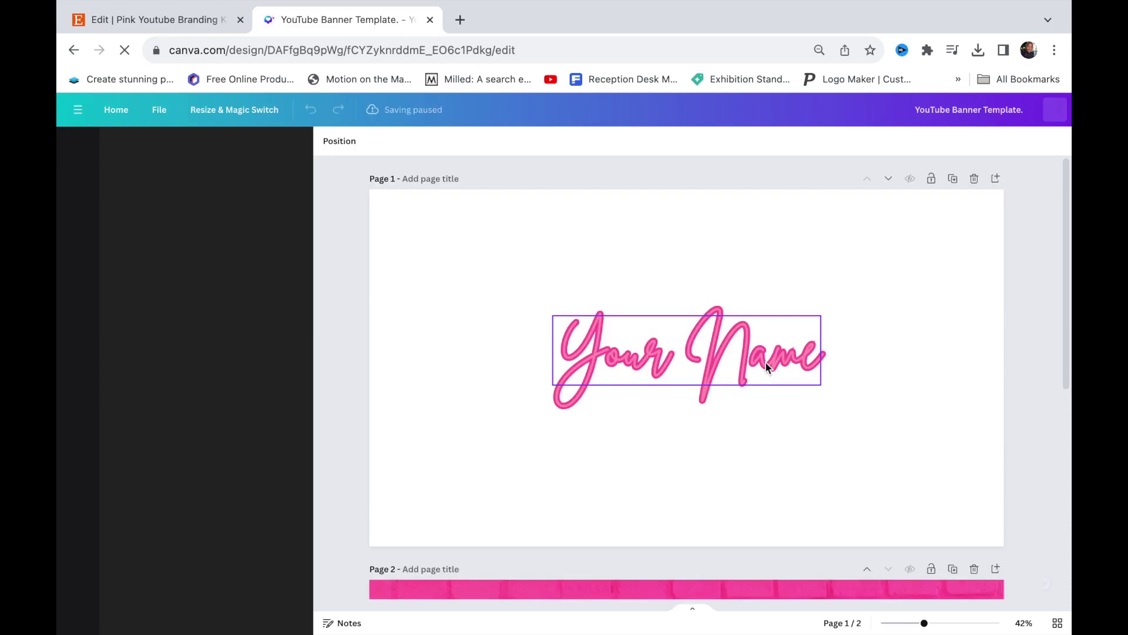
{"action": "double_click", "coordinate": [767, 360]}
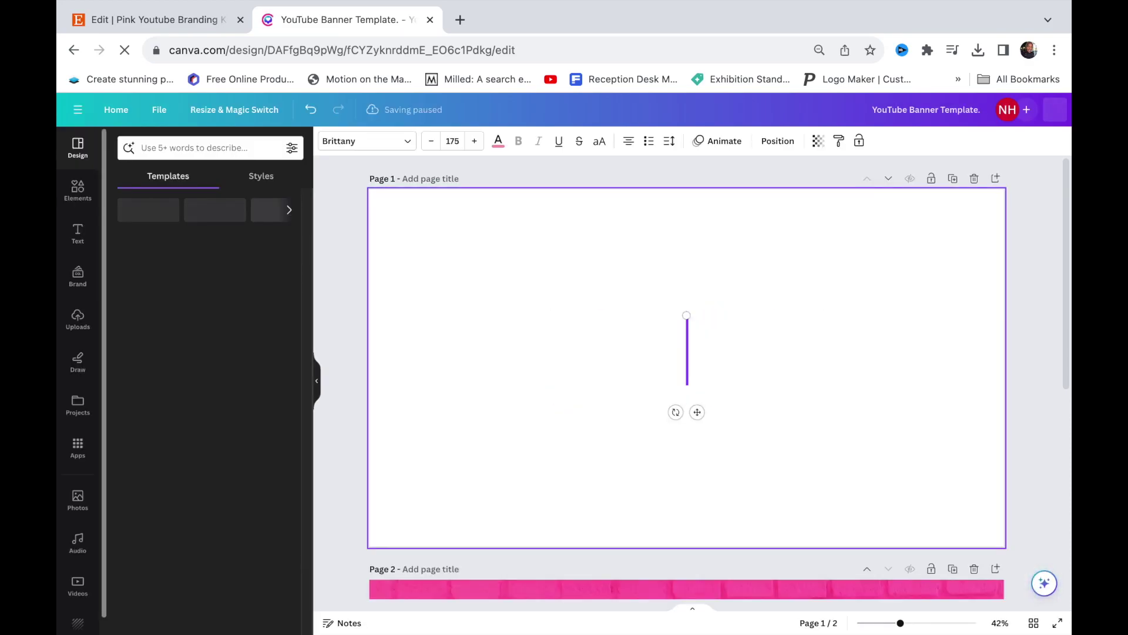
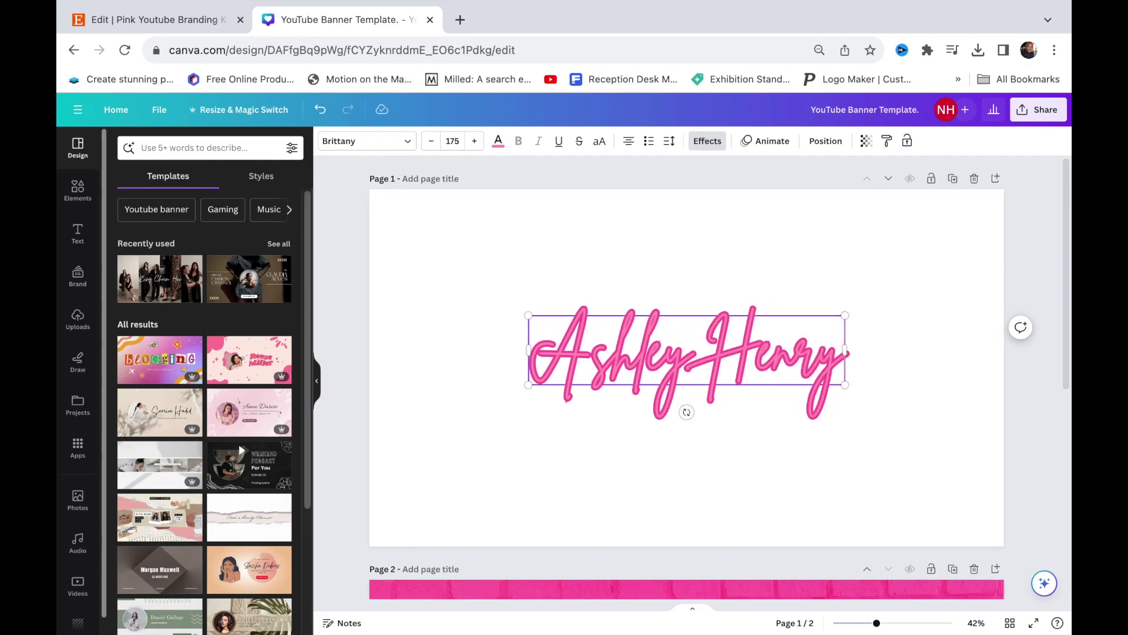
- Set the banner download to PNG with a transparent background, Page 1 only
{"action": "left_click", "coordinate": [1039, 110]}
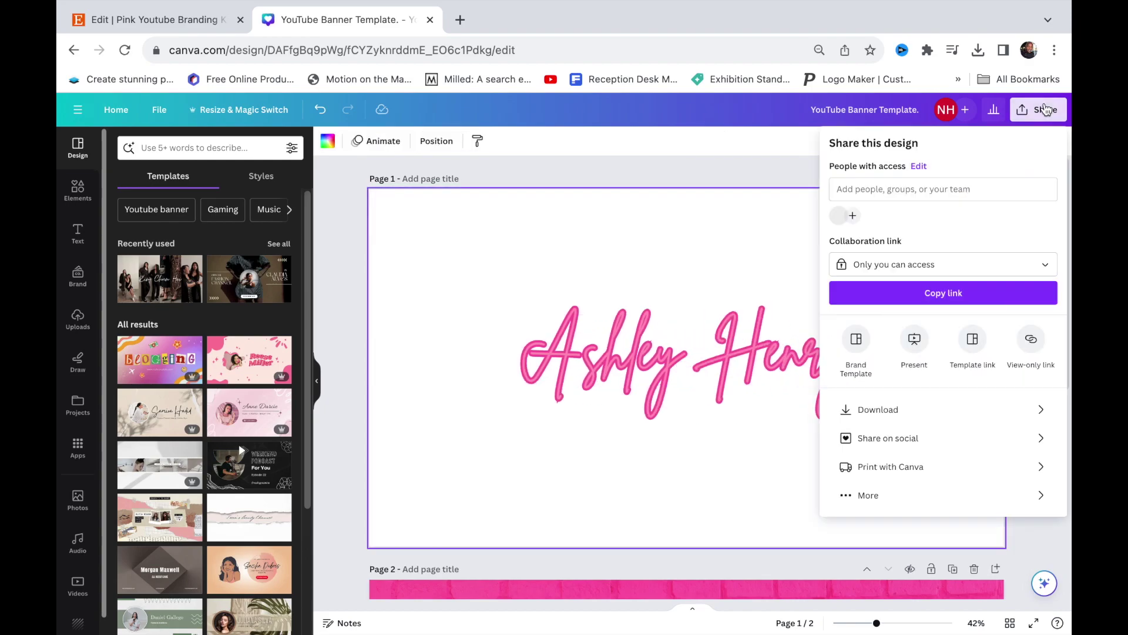
{"action": "left_click", "coordinate": [863, 409]}
{"action": "left_click", "coordinate": [844, 264]}
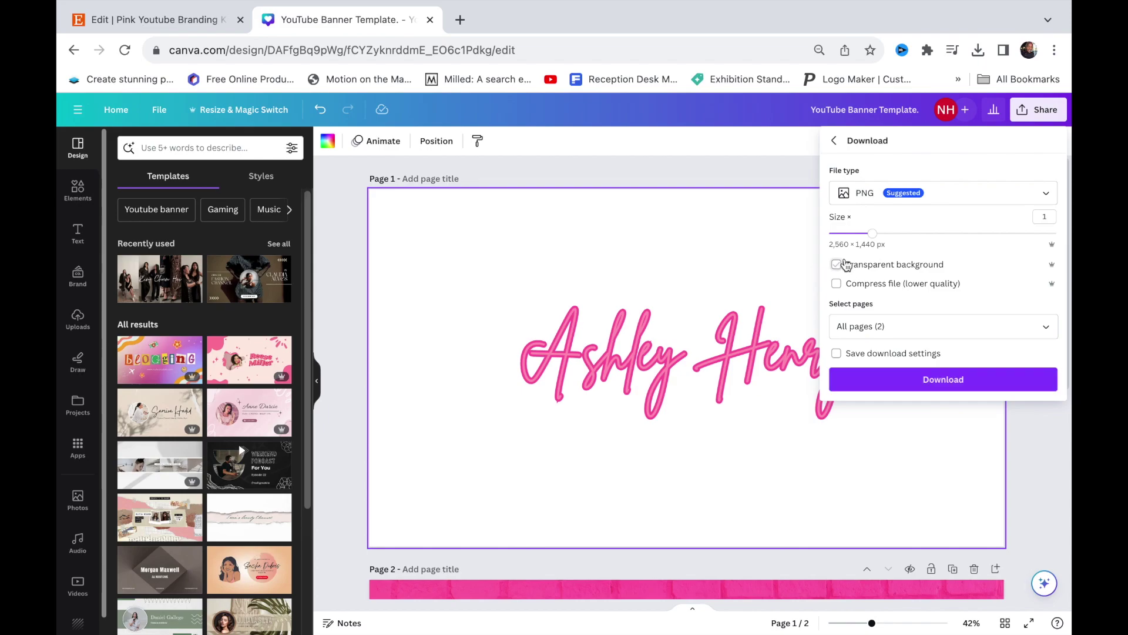
{"action": "left_click", "coordinate": [877, 331]}
{"action": "left_click", "coordinate": [882, 361]}
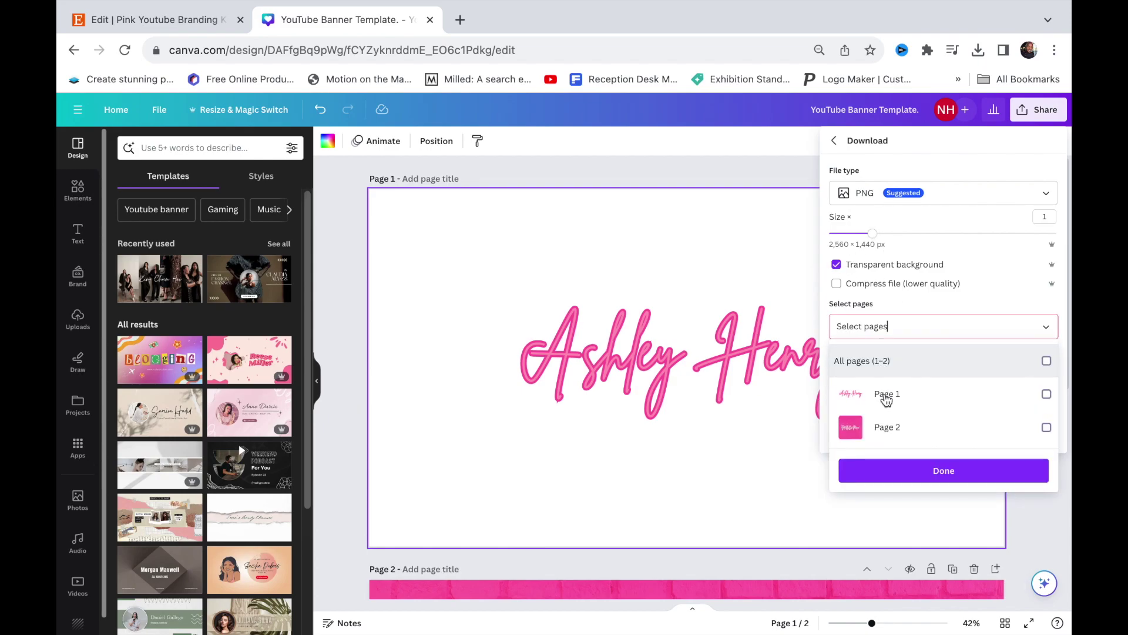
{"action": "left_click", "coordinate": [884, 394]}
{"action": "left_click", "coordinate": [908, 477]}
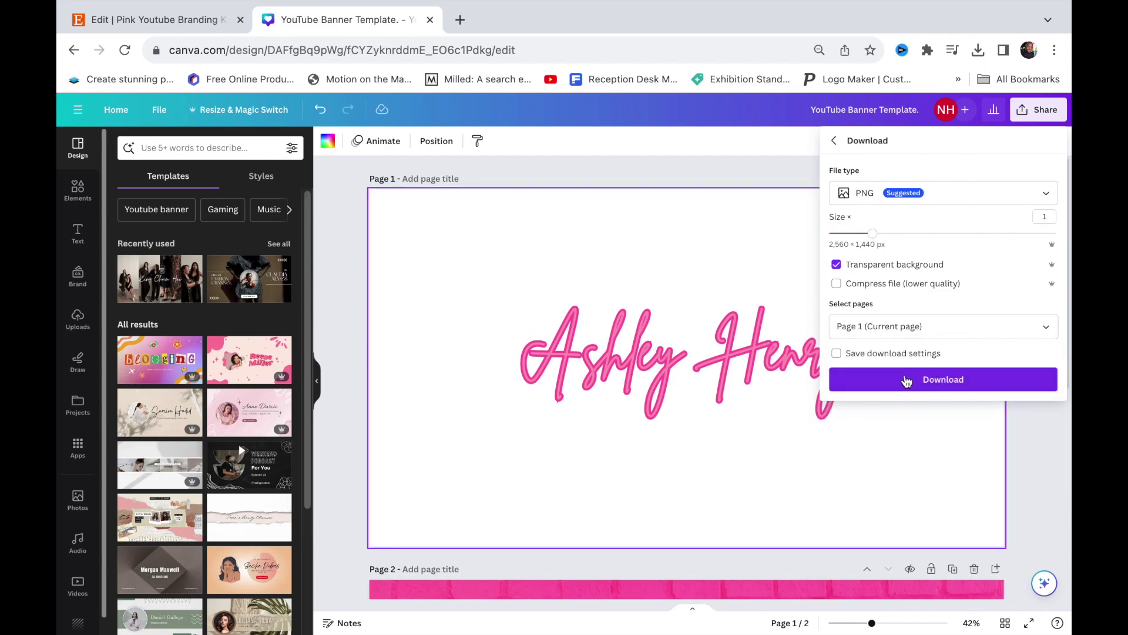
- Download page 1 as PNG, then add the name image above the title on page 2
{"action": "left_click", "coordinate": [908, 379]}
{"action": "left_click", "coordinate": [78, 320]}
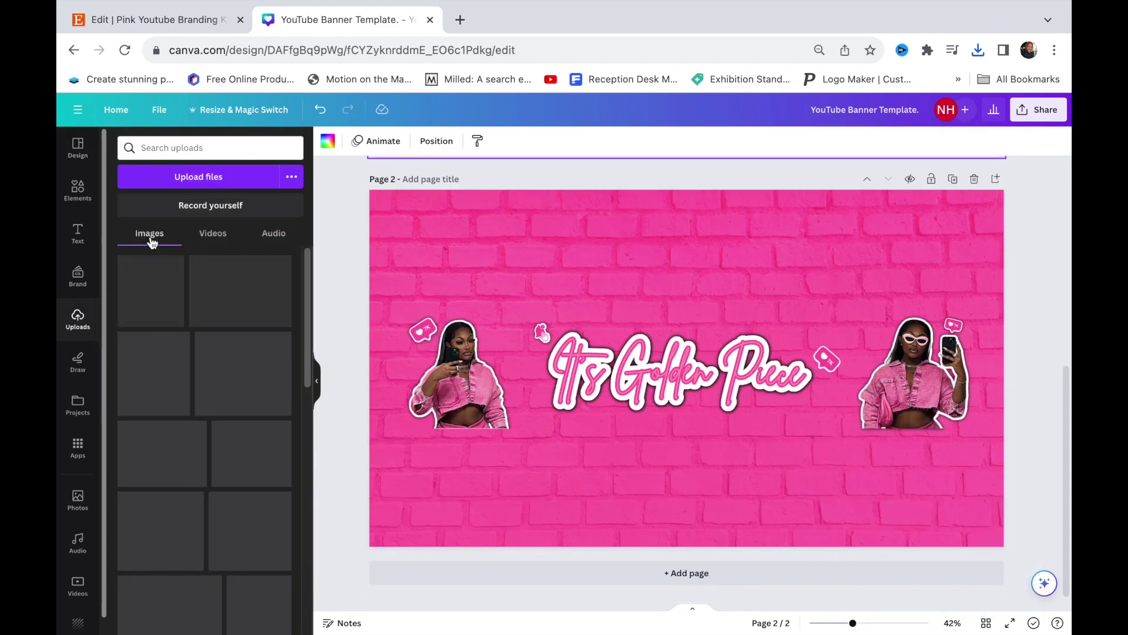
{"action": "left_click", "coordinate": [187, 291]}
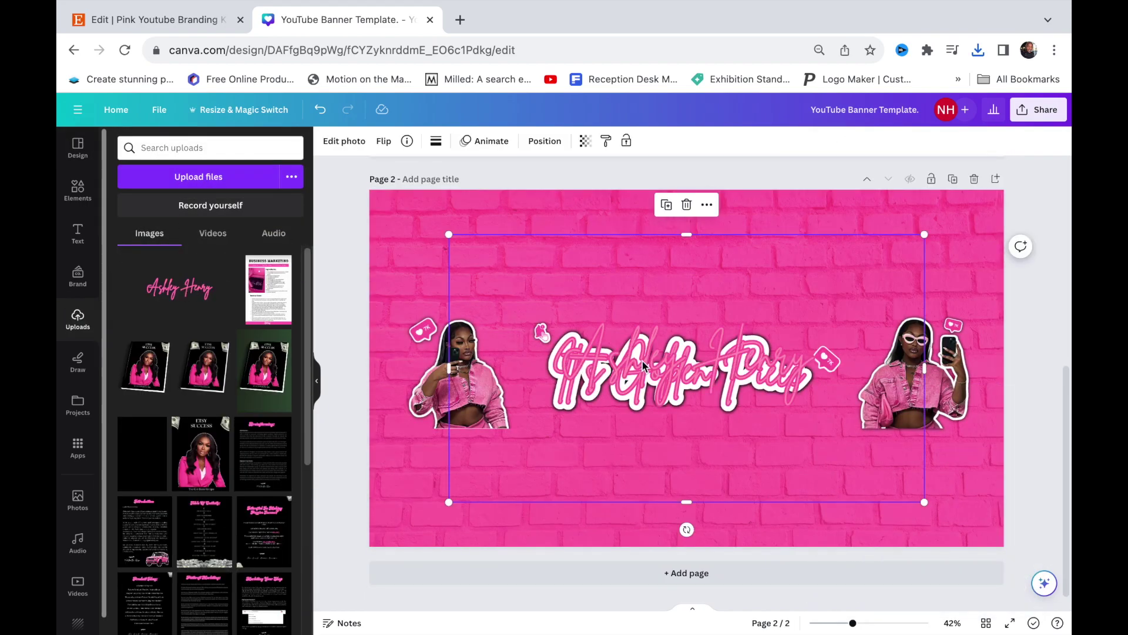
{"action": "left_click_drag", "start_coordinate": [643, 288], "coordinate": [644, 288]}
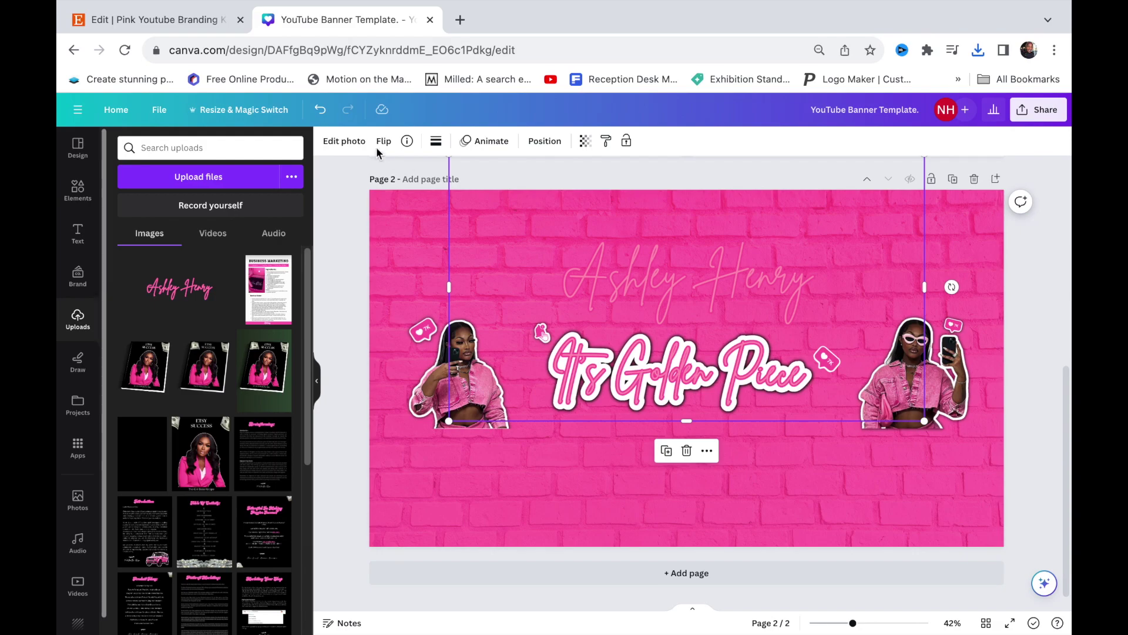
- Give the name image a white Outline shadow at size 17
{"action": "left_click", "coordinate": [345, 143]}
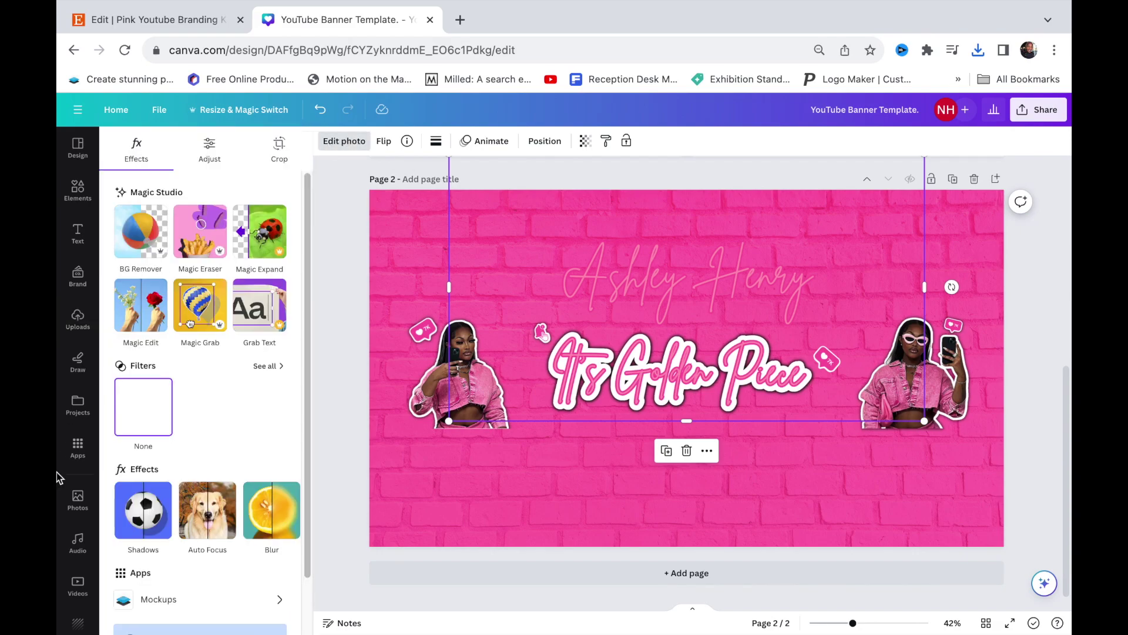
{"action": "left_click", "coordinate": [155, 519]}
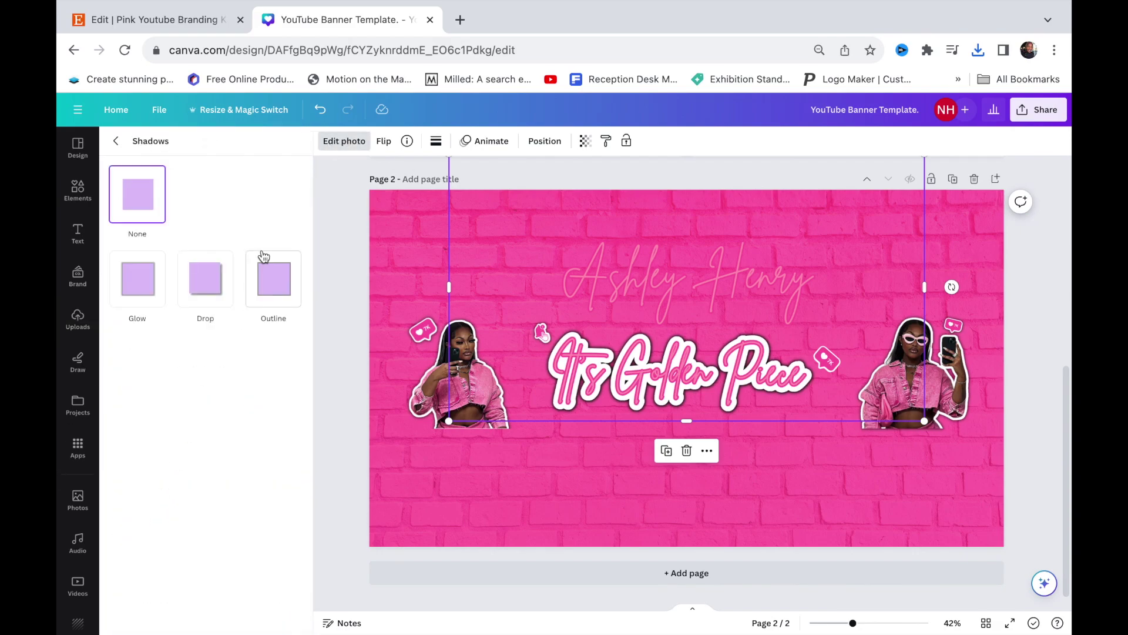
{"action": "left_click", "coordinate": [279, 291]}
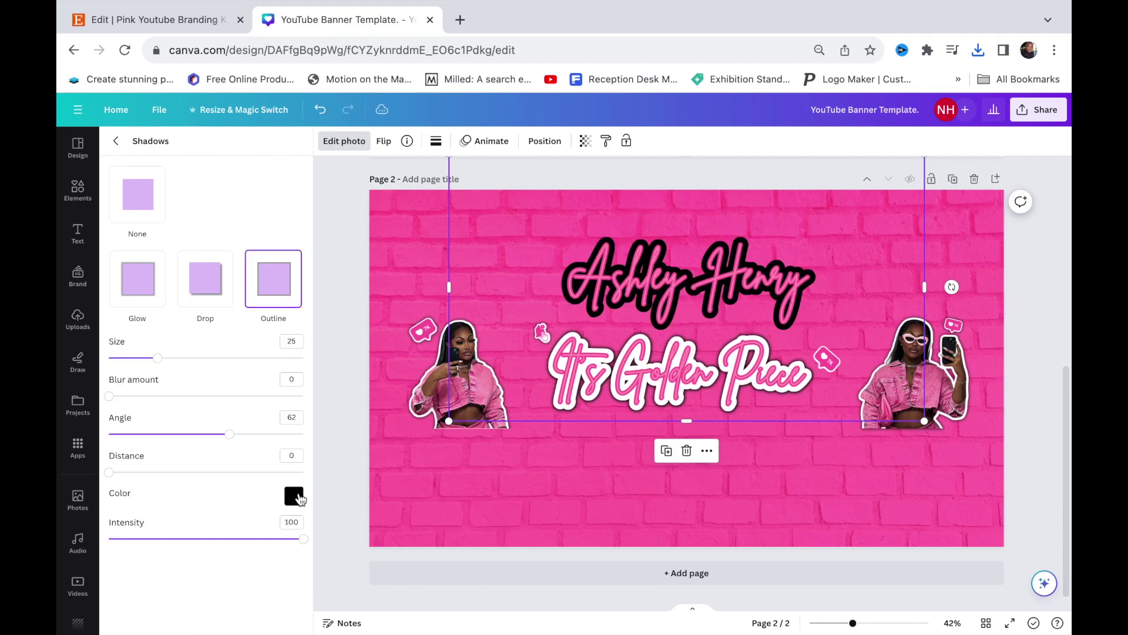
{"action": "left_click", "coordinate": [300, 498]}
{"action": "left_click_drag", "start_coordinate": [303, 393], "coordinate": [243, 329]}
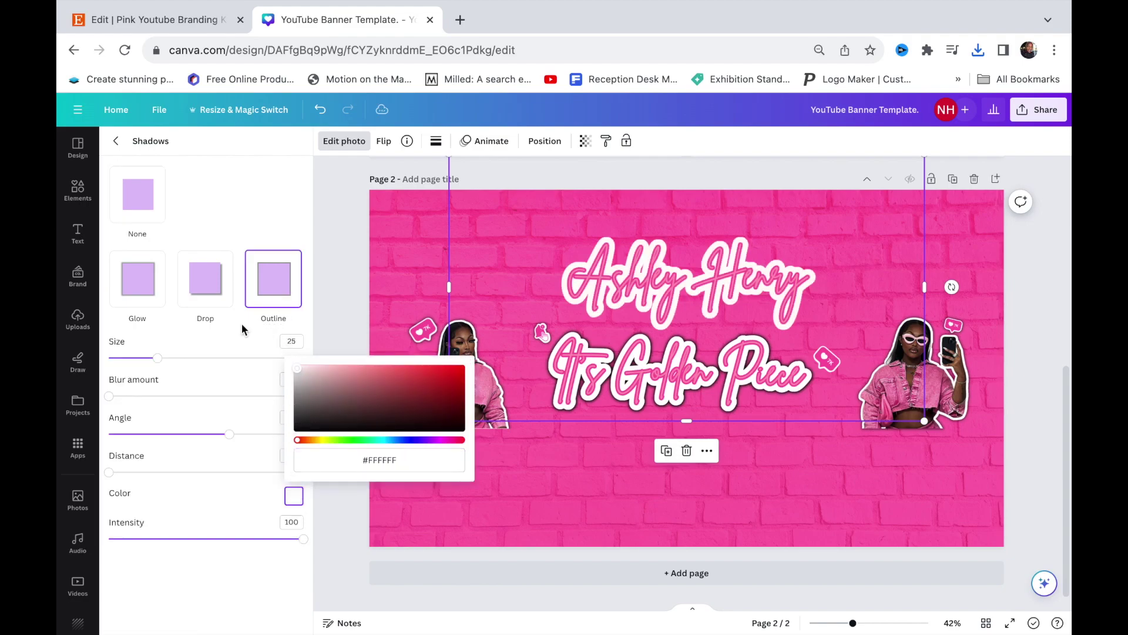
{"action": "left_click", "coordinate": [142, 359]}
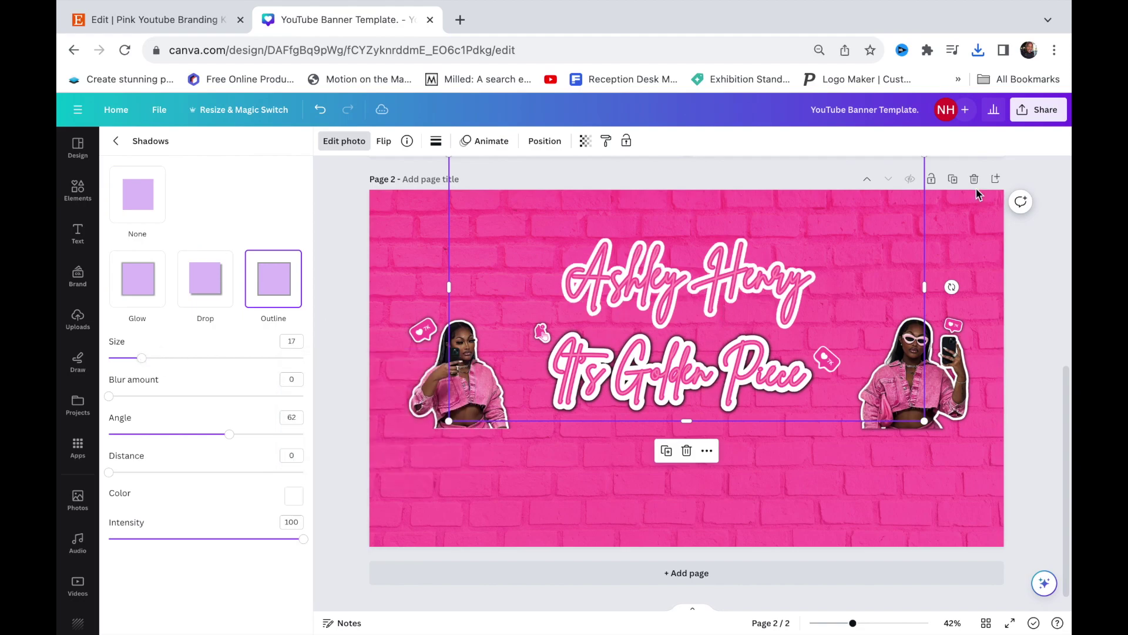
{"action": "scroll", "coordinate": [757, 280], "scroll_direction": "up", "scroll_amount": 5}
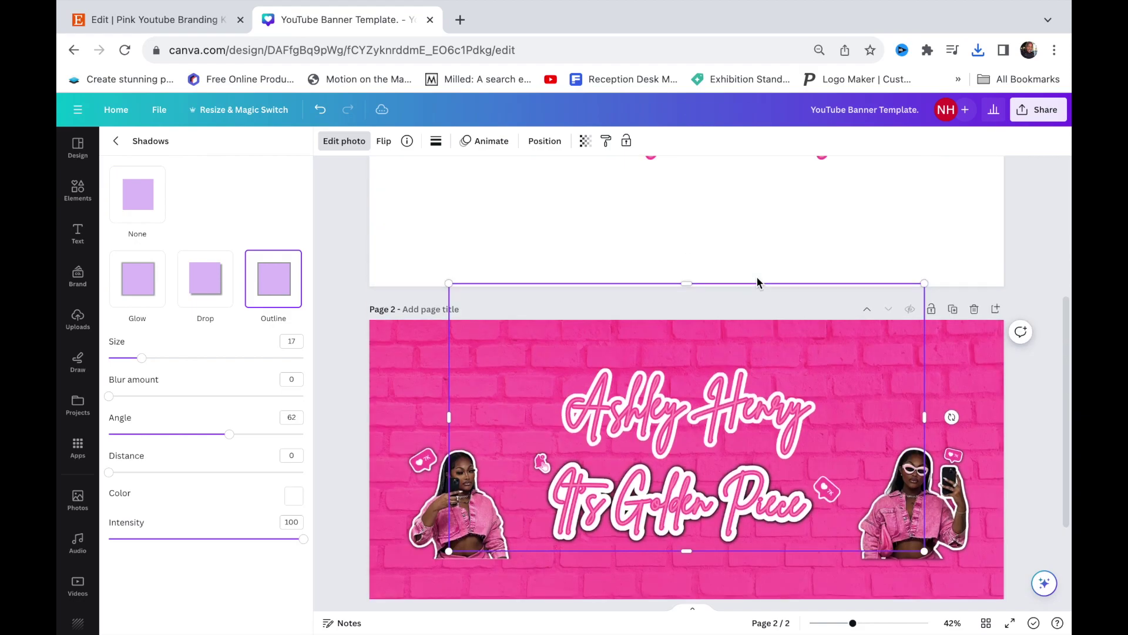
- Replace page 1's name text with the outlined name image and make the background black
{"action": "left_click", "coordinate": [703, 303]}
{"action": "left_click", "coordinate": [703, 303]}
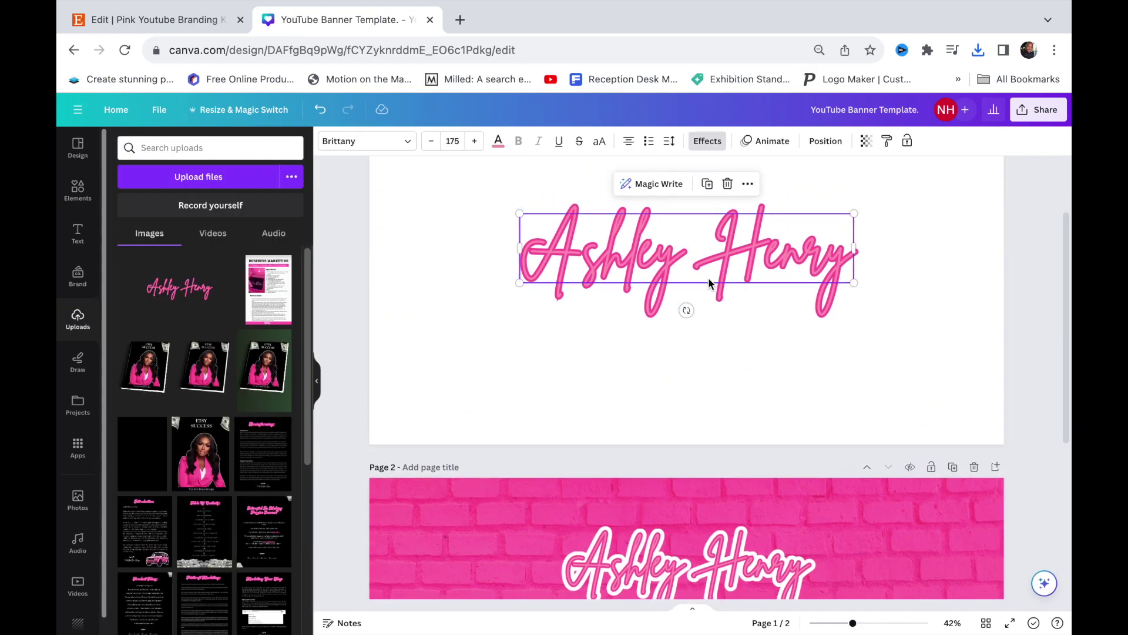
{"action": "key", "text": "Delete"}
{"action": "left_click", "coordinate": [663, 558]}
{"action": "left_click_drag", "start_coordinate": [663, 558], "coordinate": [635, 267]}
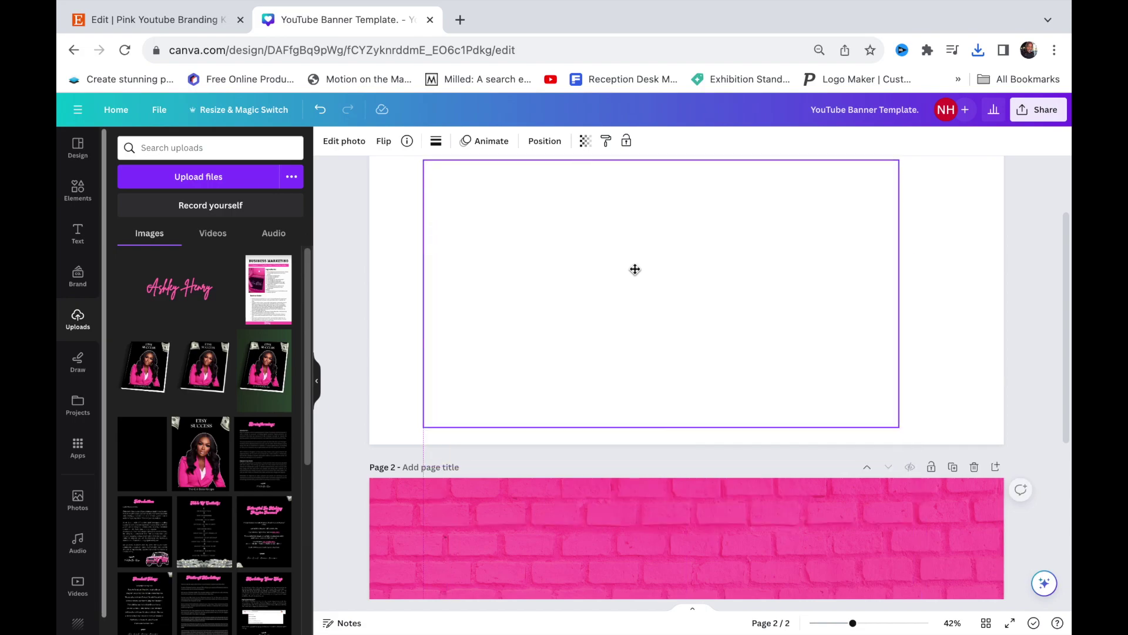
{"action": "left_click", "coordinate": [395, 262]}
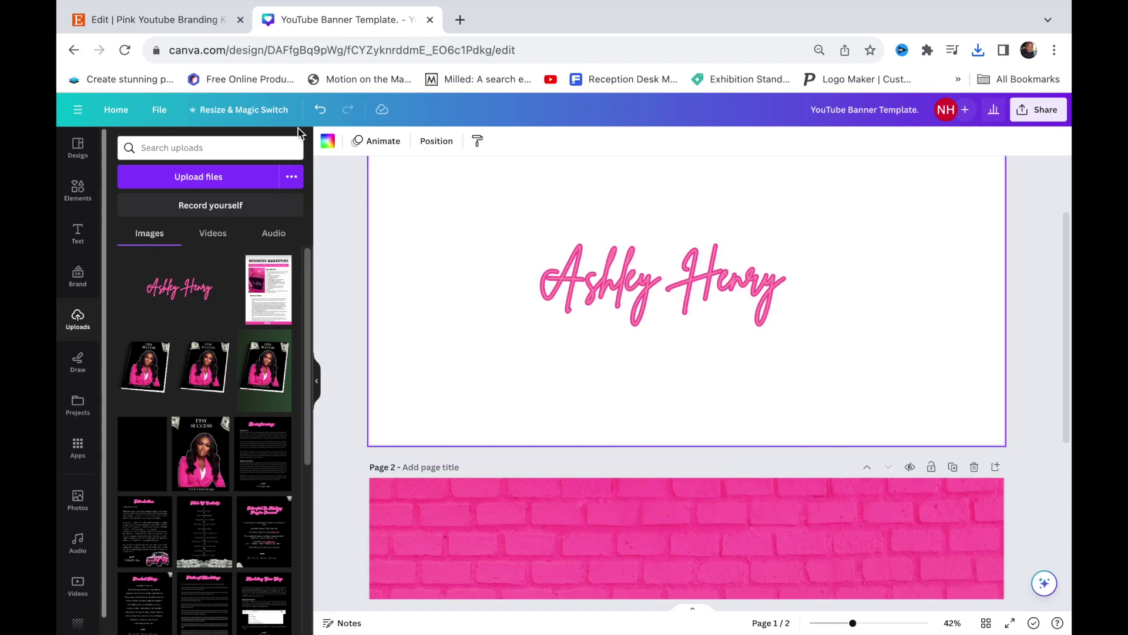
{"action": "left_click", "coordinate": [327, 143]}
{"action": "left_click", "coordinate": [154, 302]}
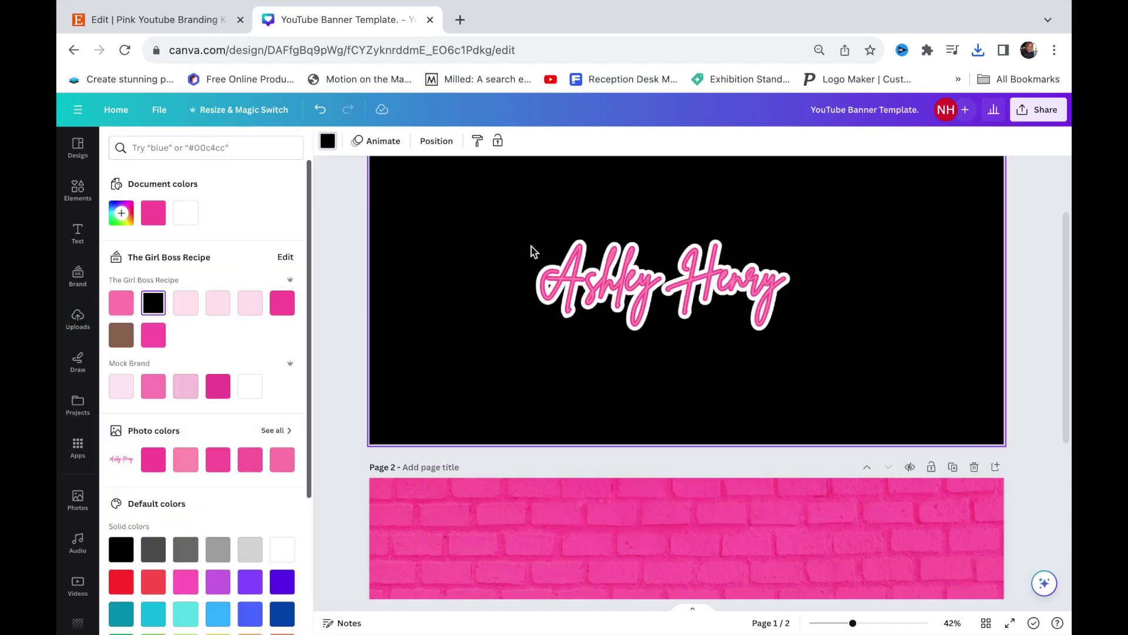
{"action": "scroll", "coordinate": [677, 334], "scroll_direction": "up", "scroll_amount": 1}
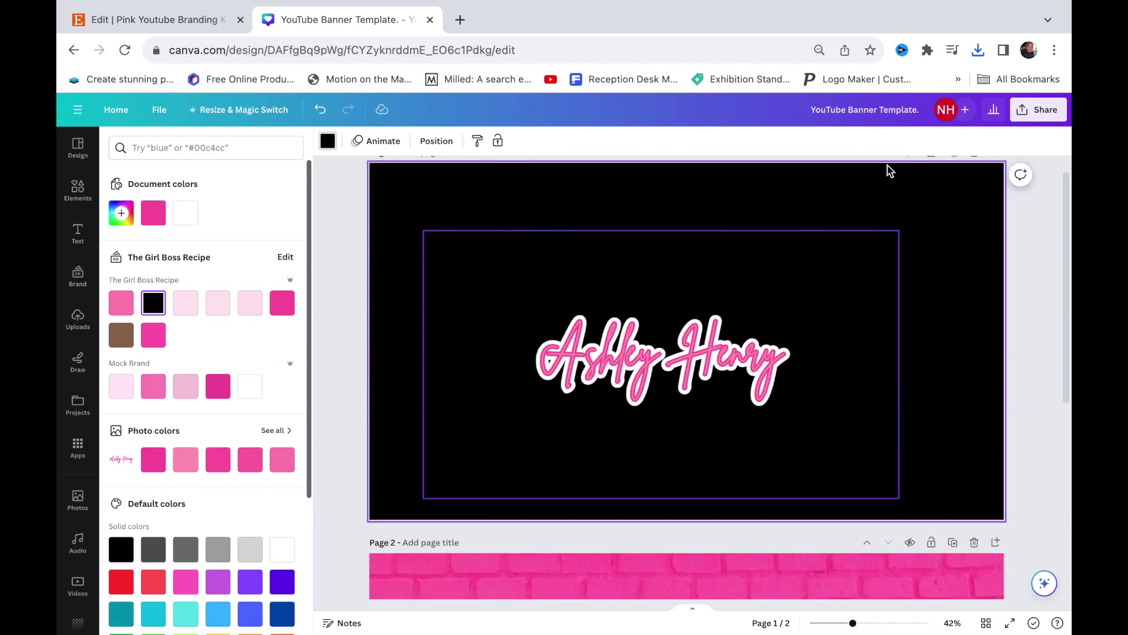
- Set the download to PNG with transparent background, Page 1 only
{"action": "left_click", "coordinate": [1038, 110]}
{"action": "left_click", "coordinate": [891, 418]}
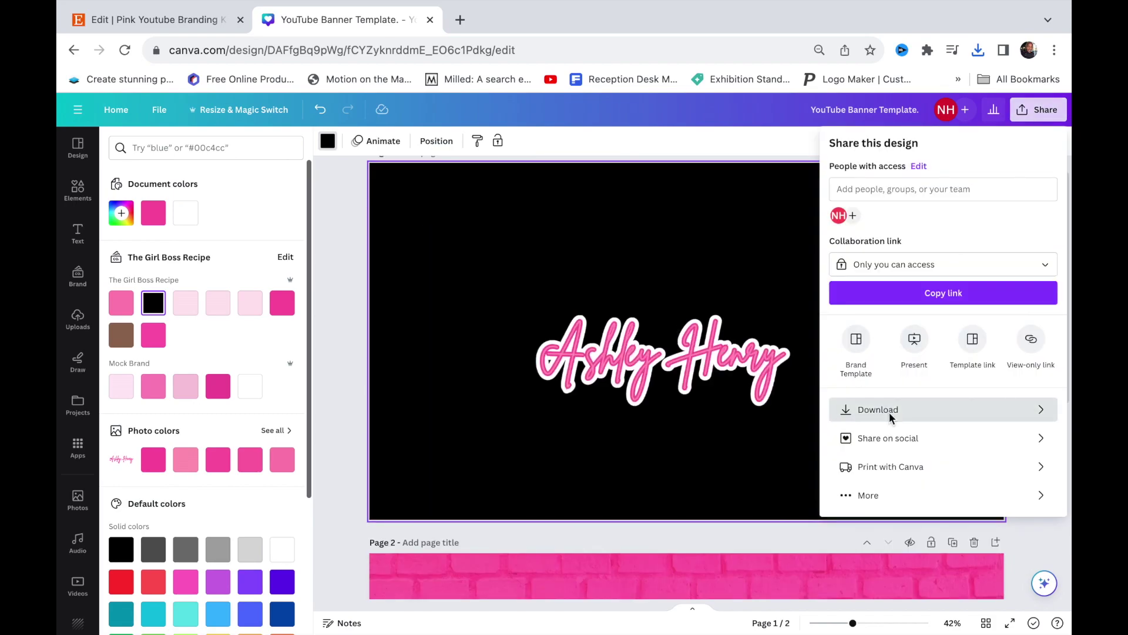
{"action": "left_click", "coordinate": [836, 264]}
{"action": "left_click", "coordinate": [915, 331]}
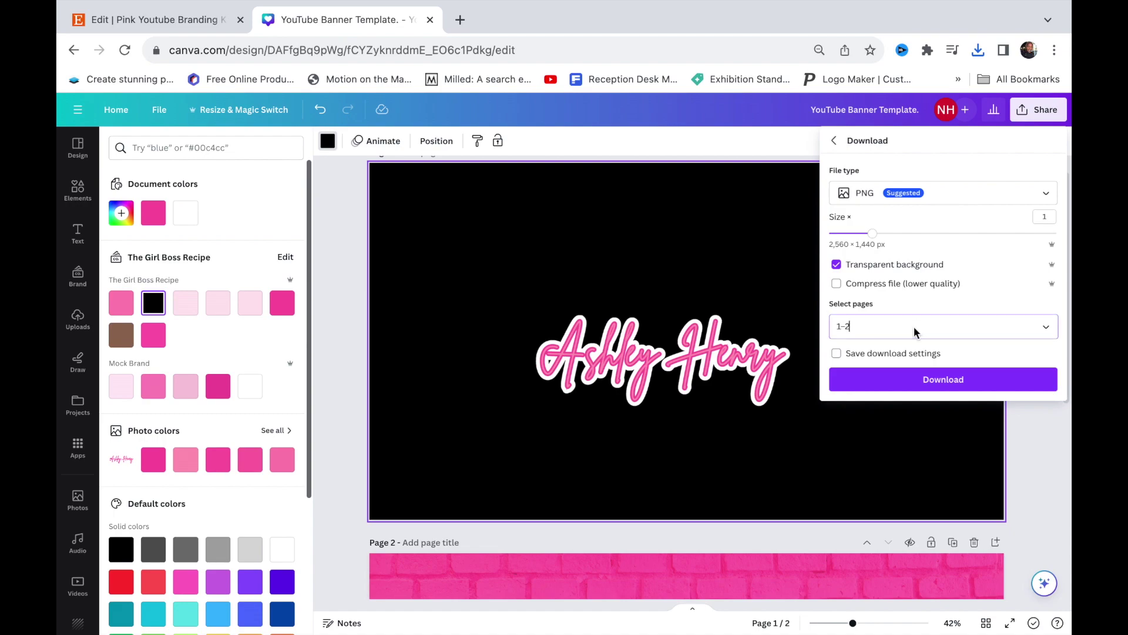
{"action": "left_click", "coordinate": [892, 364]}
{"action": "left_click", "coordinate": [887, 393]}
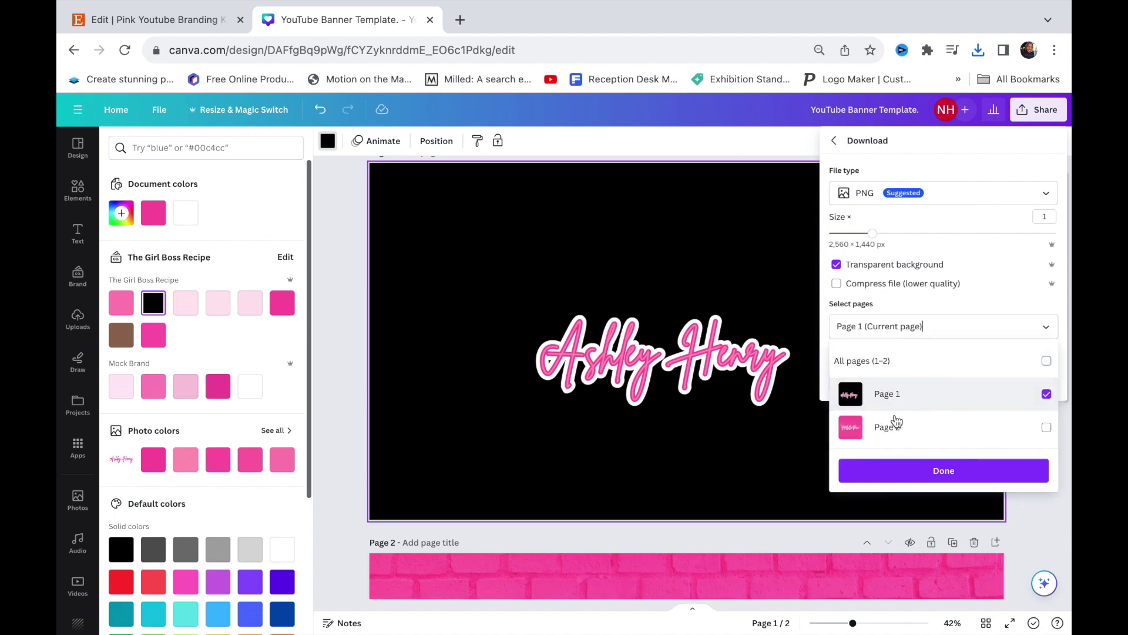
{"action": "left_click", "coordinate": [898, 477]}
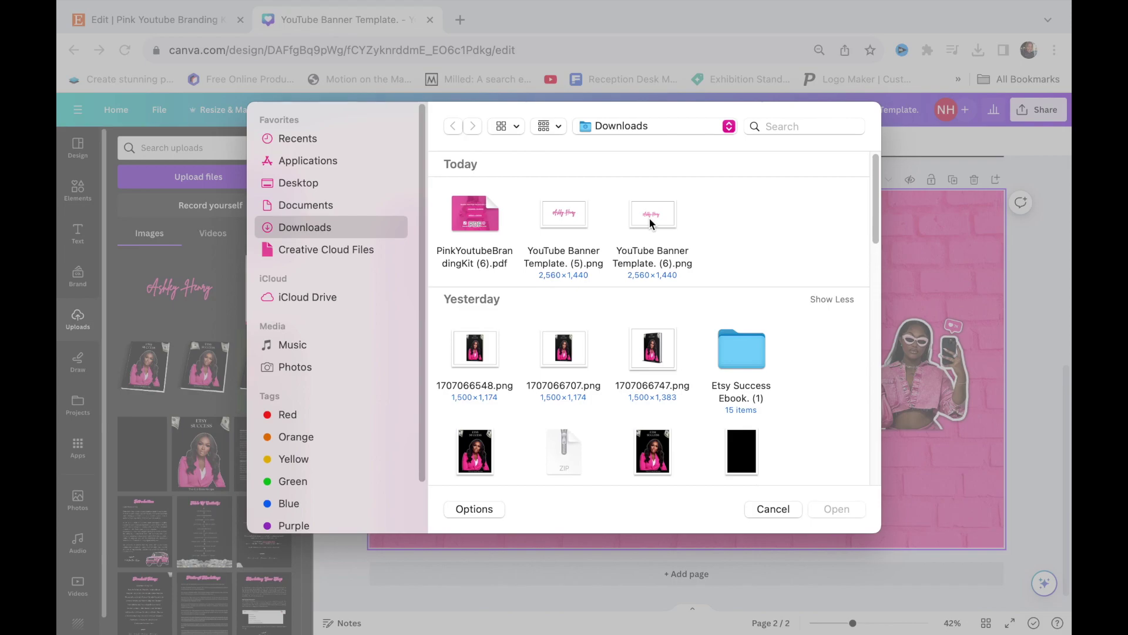
- Upload the script name logo, place it above page 2's title, and apply an Outline shadow
{"action": "double_click", "coordinate": [650, 217]}
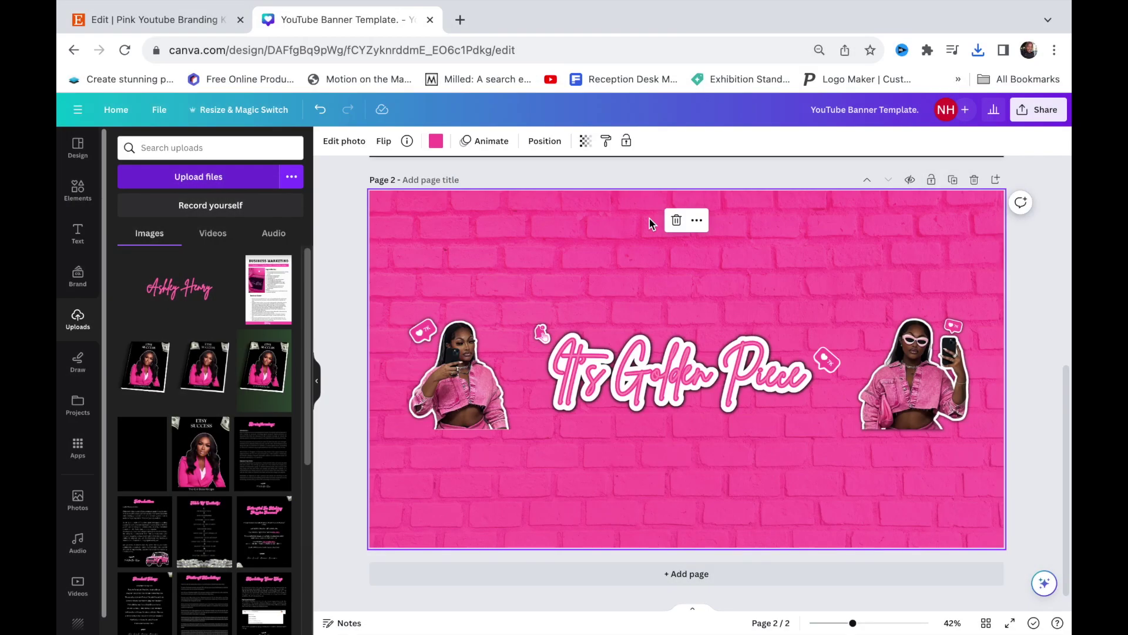
{"action": "left_click", "coordinate": [164, 286]}
{"action": "left_click_drag", "start_coordinate": [728, 277], "coordinate": [694, 189]}
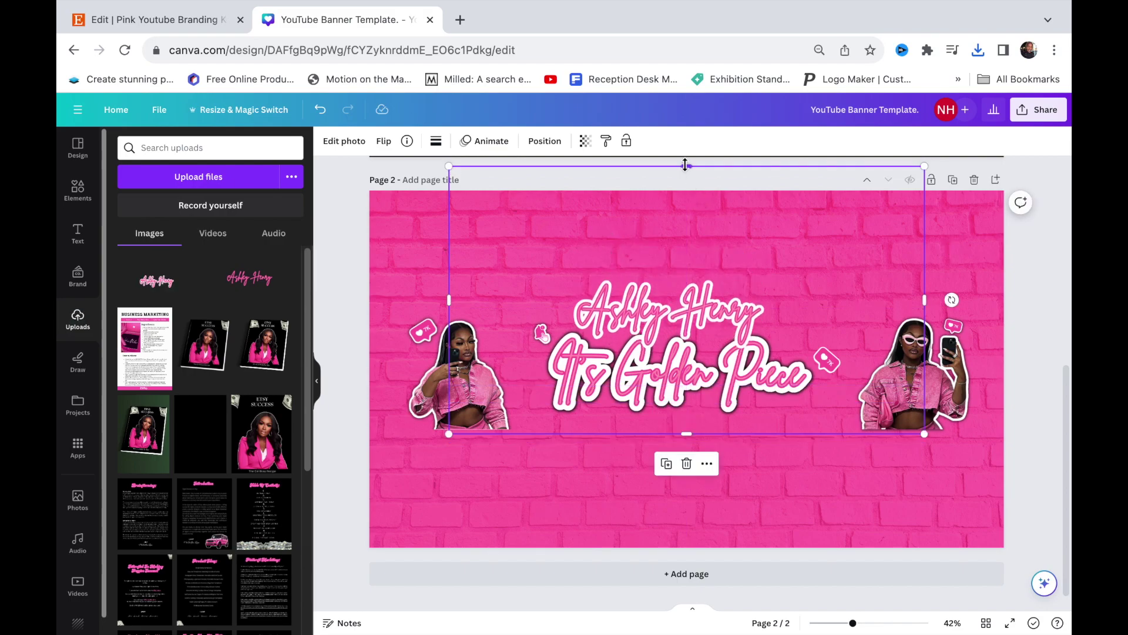
{"action": "left_click", "coordinate": [345, 141]}
{"action": "left_click", "coordinate": [142, 493]}
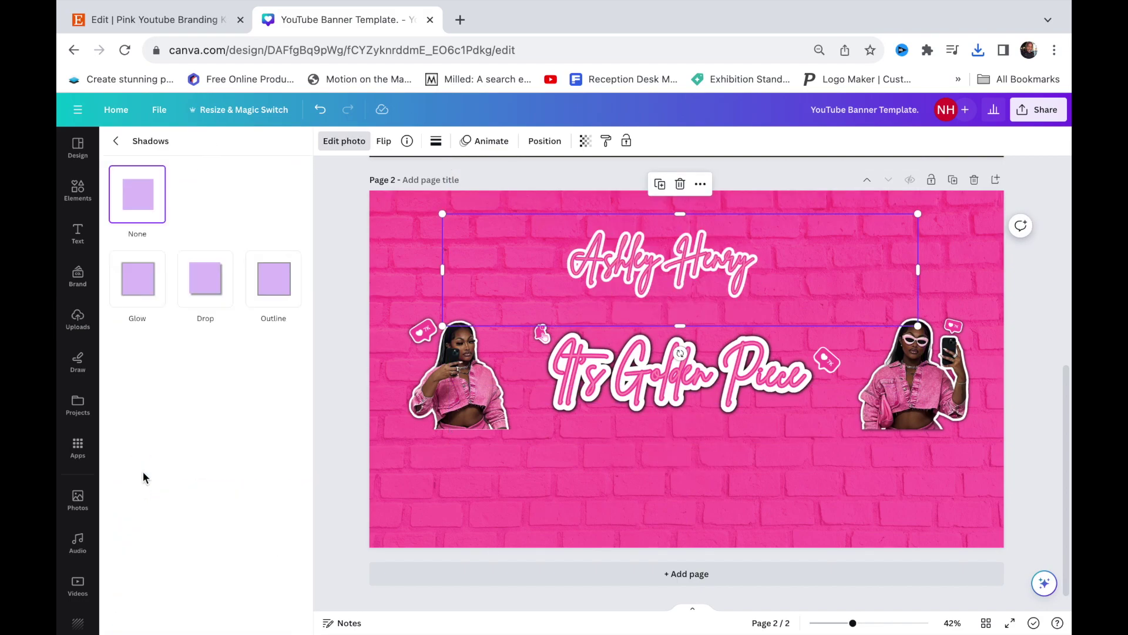
{"action": "left_click", "coordinate": [263, 288]}
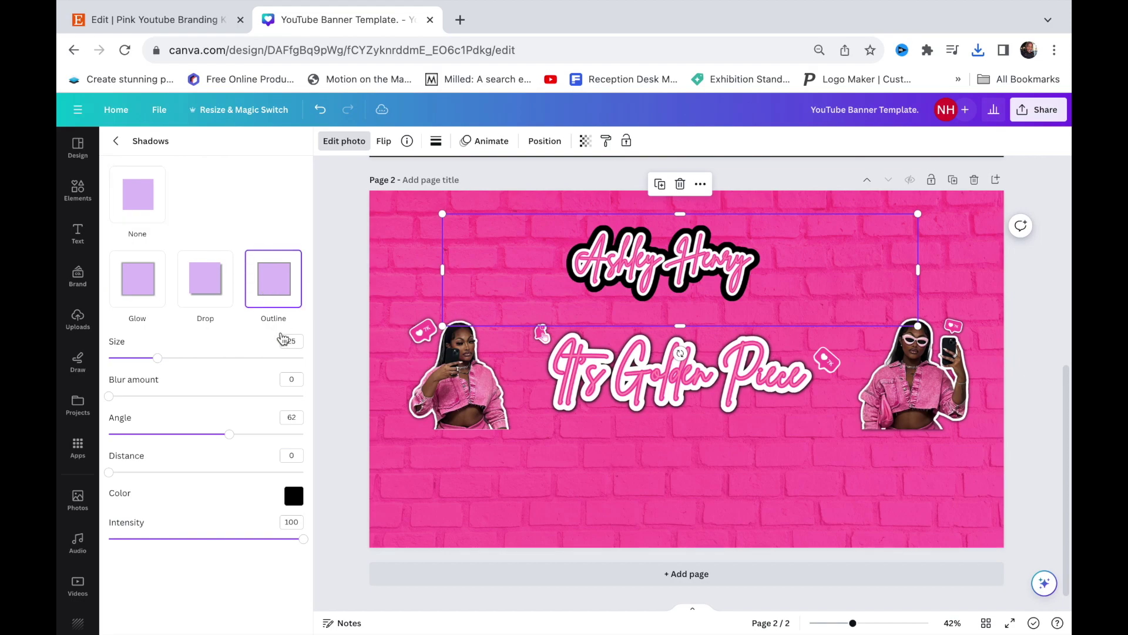
- After trying drop shadow and glow, settle on a black outline at size 7, intensity 40
{"action": "left_click_drag", "start_coordinate": [156, 359], "coordinate": [128, 360]}
{"action": "left_click", "coordinate": [206, 279]}
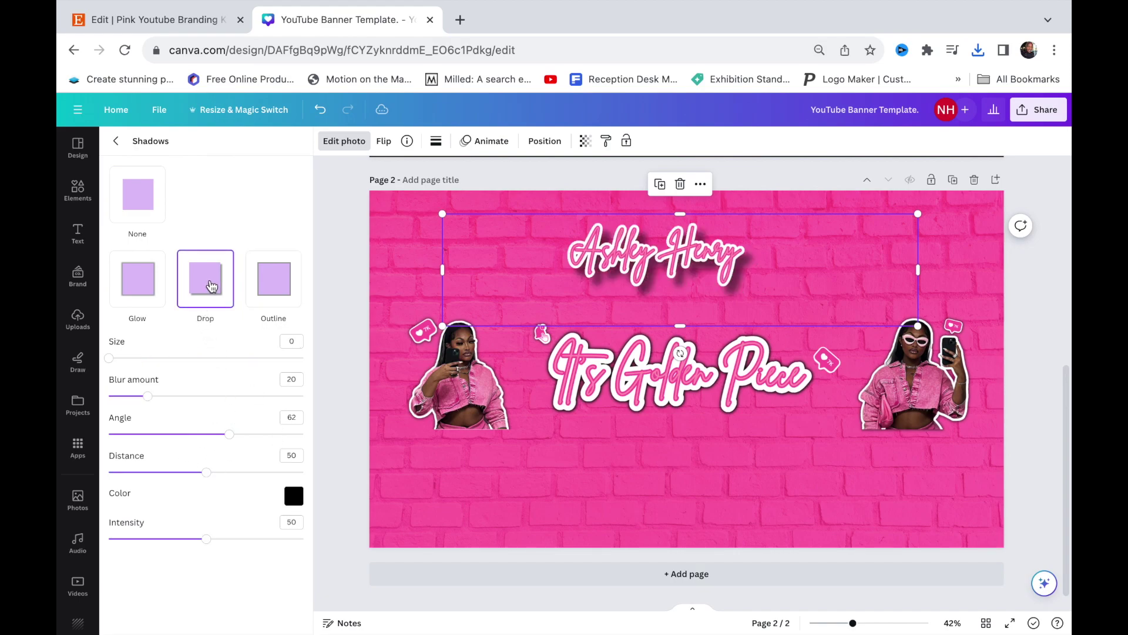
{"action": "left_click", "coordinate": [145, 286]}
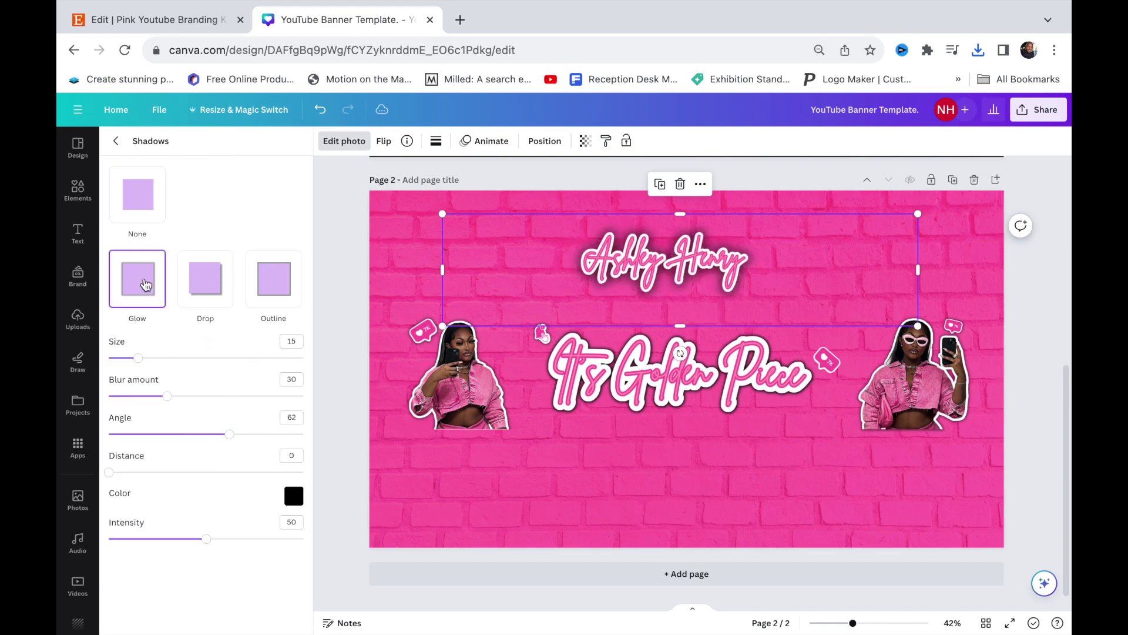
{"action": "left_click", "coordinate": [281, 290]}
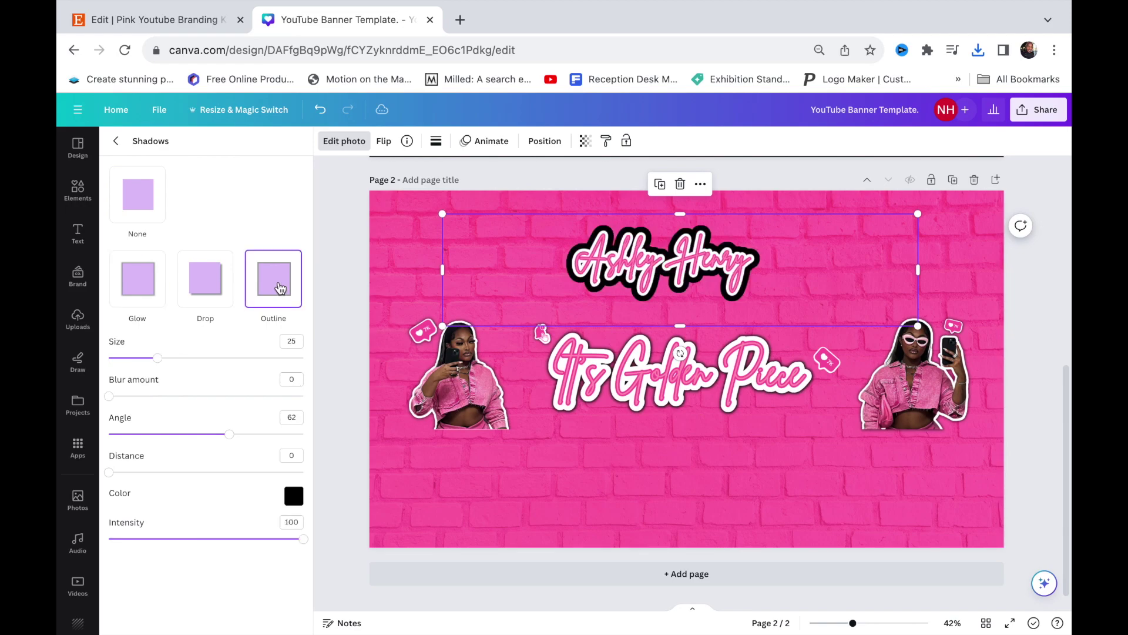
{"action": "left_click_drag", "start_coordinate": [116, 361], "coordinate": [122, 359]}
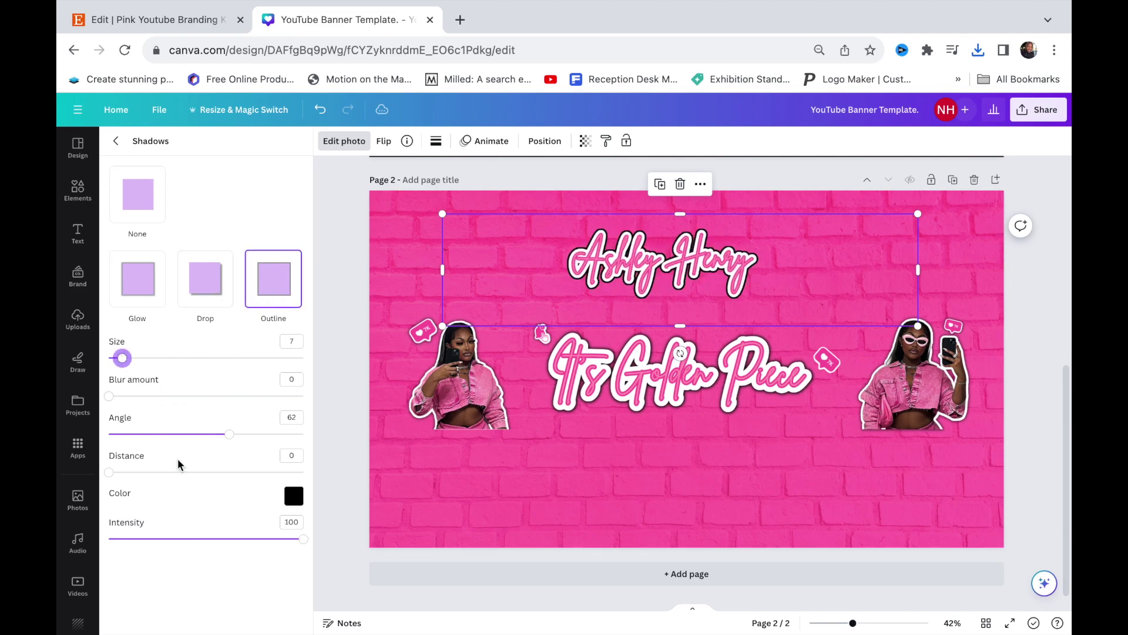
{"action": "left_click", "coordinate": [187, 539]}
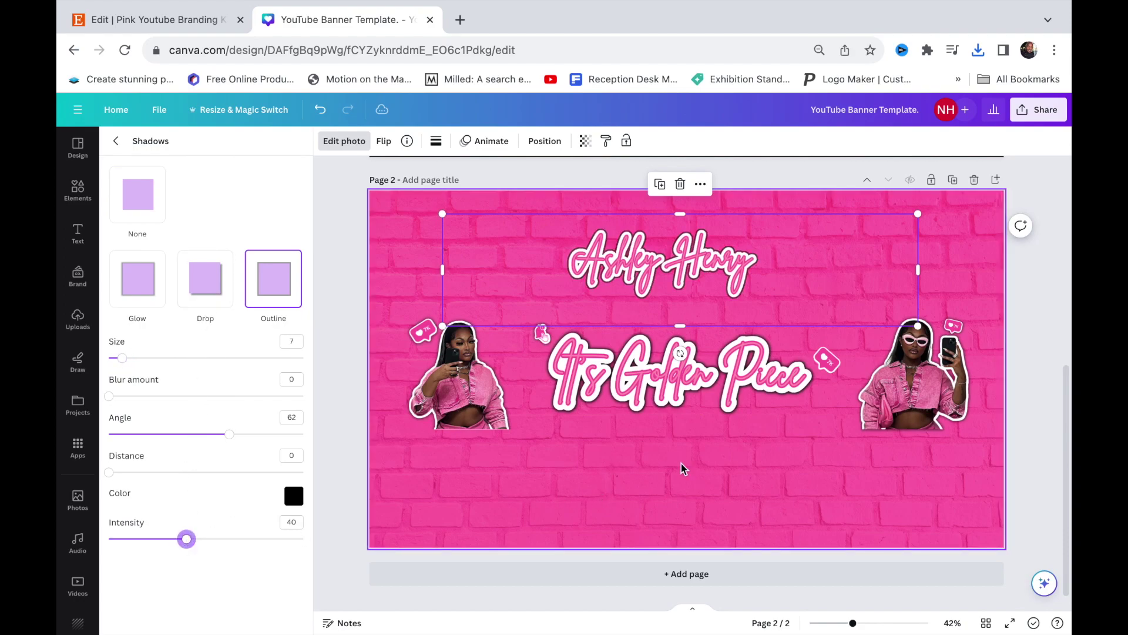
{"action": "key", "text": "ctrl+z"}
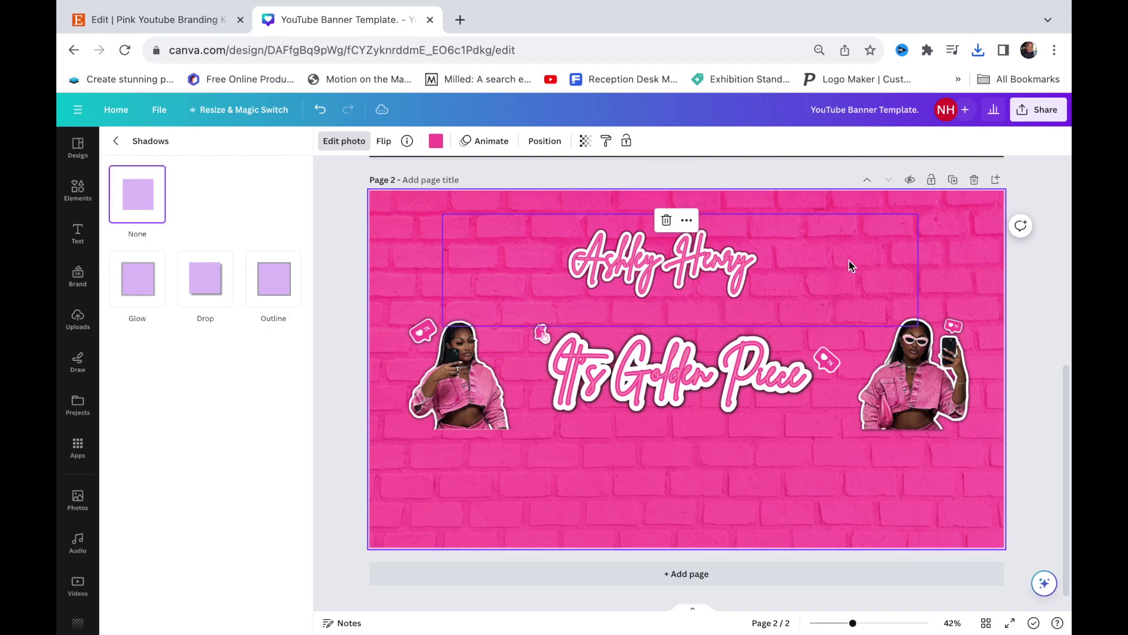
{"action": "key", "text": "ctrl+shift+z"}
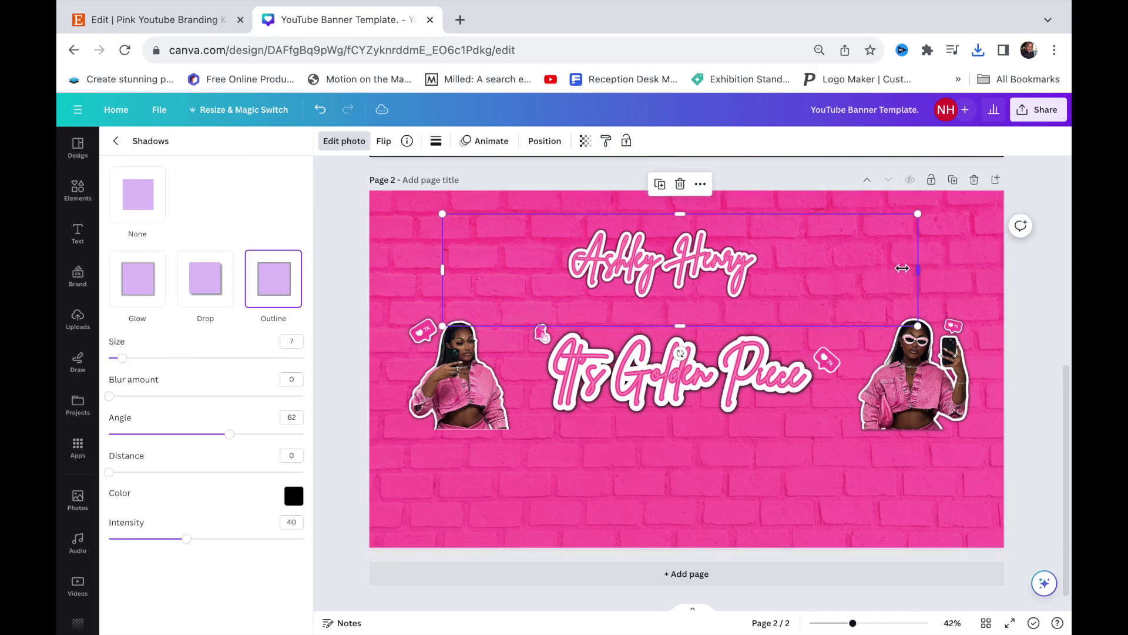
- Trim the name logo's box, enlarge and centre it over the title, then delete the old title
{"action": "left_click_drag", "start_coordinate": [781, 270], "coordinate": [780, 276]}
{"action": "left_click_drag", "start_coordinate": [465, 271], "coordinate": [573, 271]}
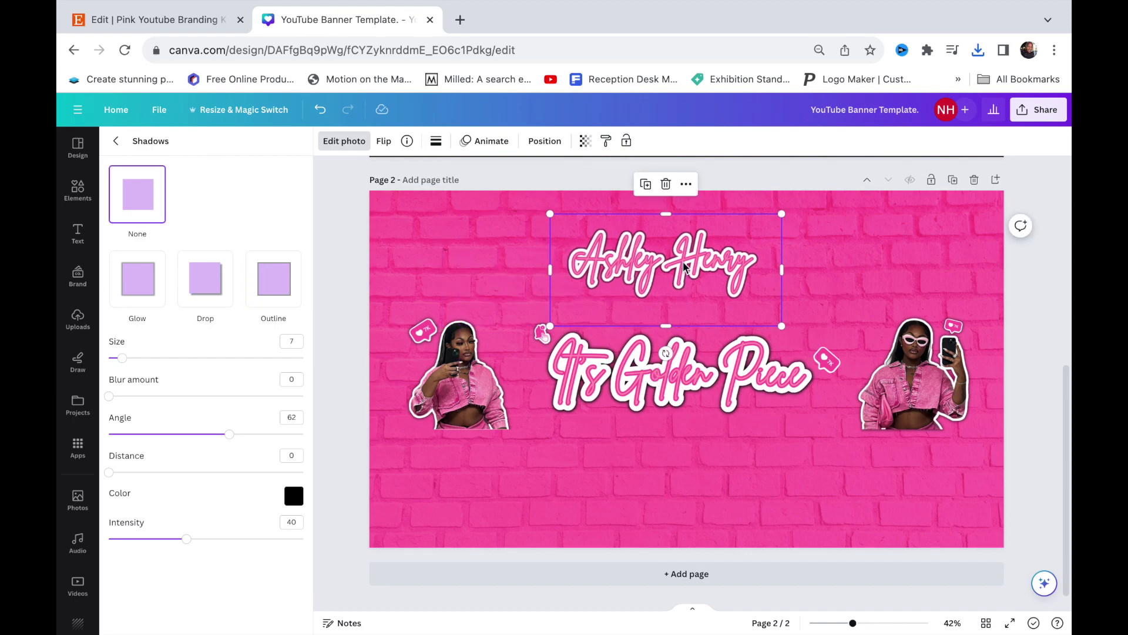
{"action": "left_click_drag", "start_coordinate": [685, 272], "coordinate": [672, 382]}
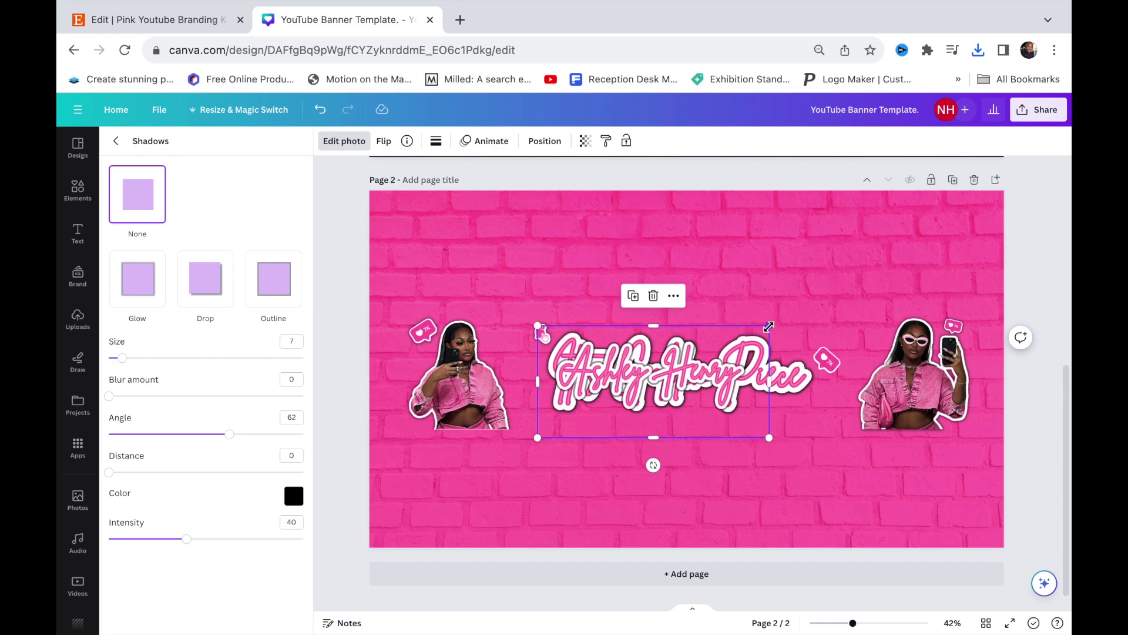
{"action": "left_click_drag", "start_coordinate": [875, 332], "coordinate": [858, 294]}
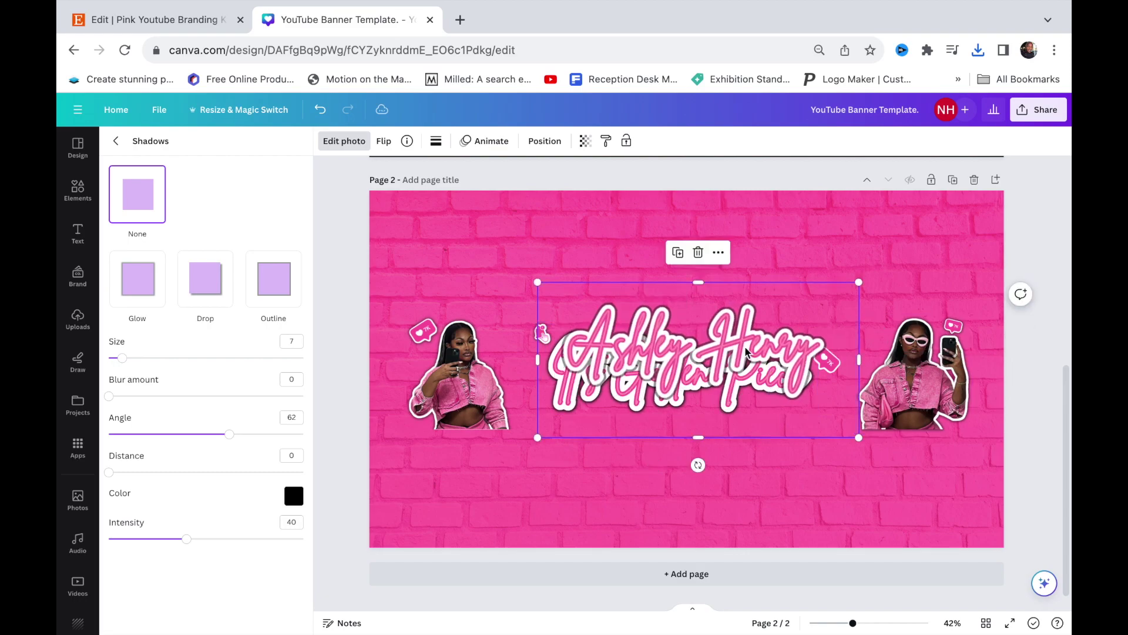
{"action": "left_click_drag", "start_coordinate": [723, 365], "coordinate": [703, 395]}
{"action": "left_click", "coordinate": [686, 339]}
- Add the fur-coat photo to page 2, remove its background, and move it left
{"action": "left_click", "coordinate": [455, 399]}
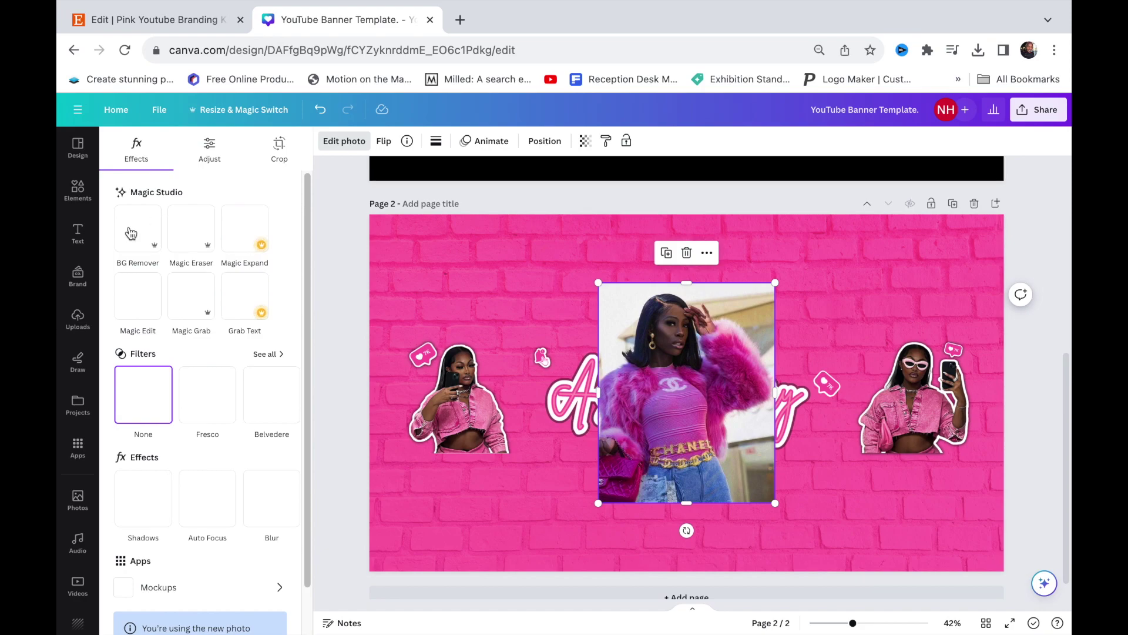
{"action": "left_click", "coordinate": [130, 233]}
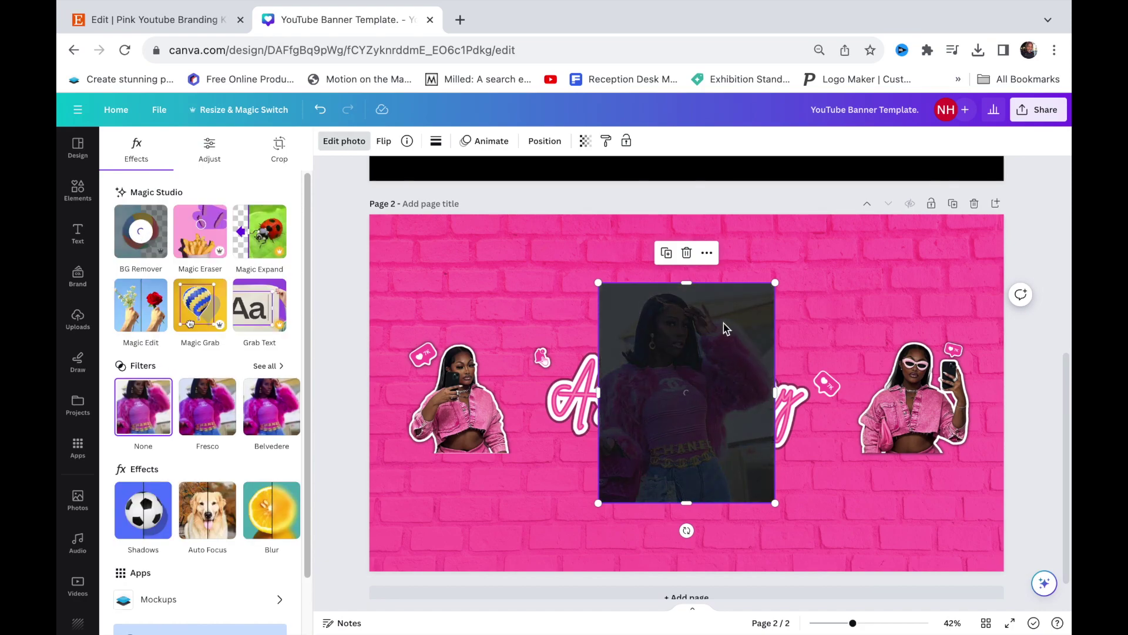
{"action": "left_click_drag", "start_coordinate": [724, 328], "coordinate": [506, 341]}
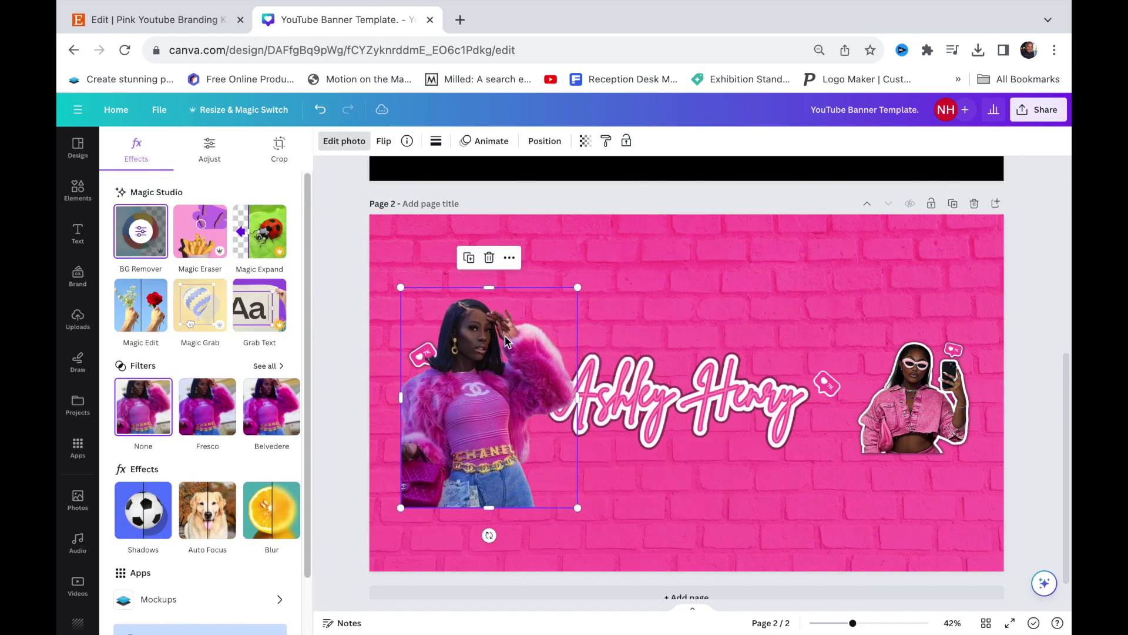
- Give the fur-coat cutout a white #FFFFFF Outline at size 12
{"action": "left_click", "coordinate": [142, 509]}
{"action": "left_click", "coordinate": [274, 278]}
{"action": "left_click", "coordinate": [274, 278]}
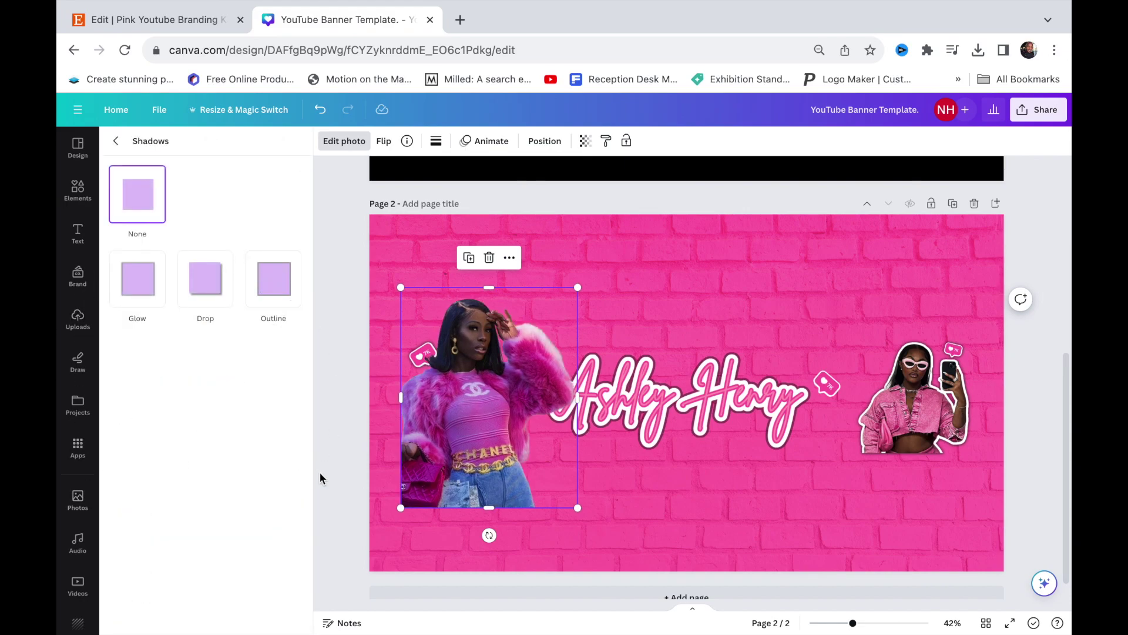
{"action": "left_click", "coordinate": [286, 296]}
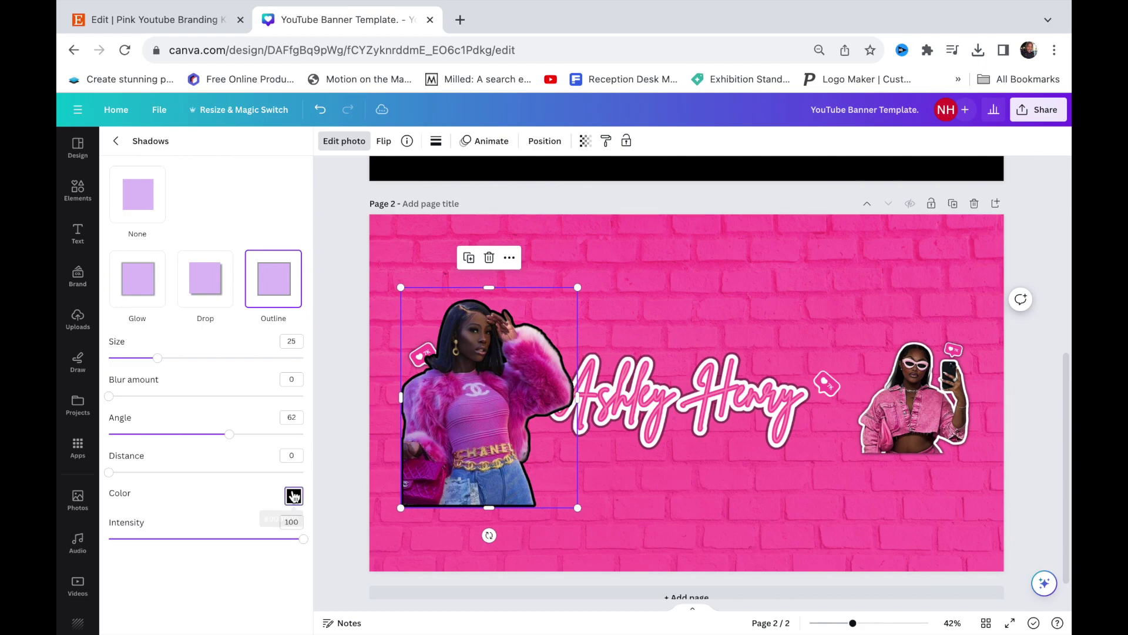
{"action": "left_click", "coordinate": [294, 497]}
{"action": "left_click_drag", "start_coordinate": [317, 393], "coordinate": [216, 315]}
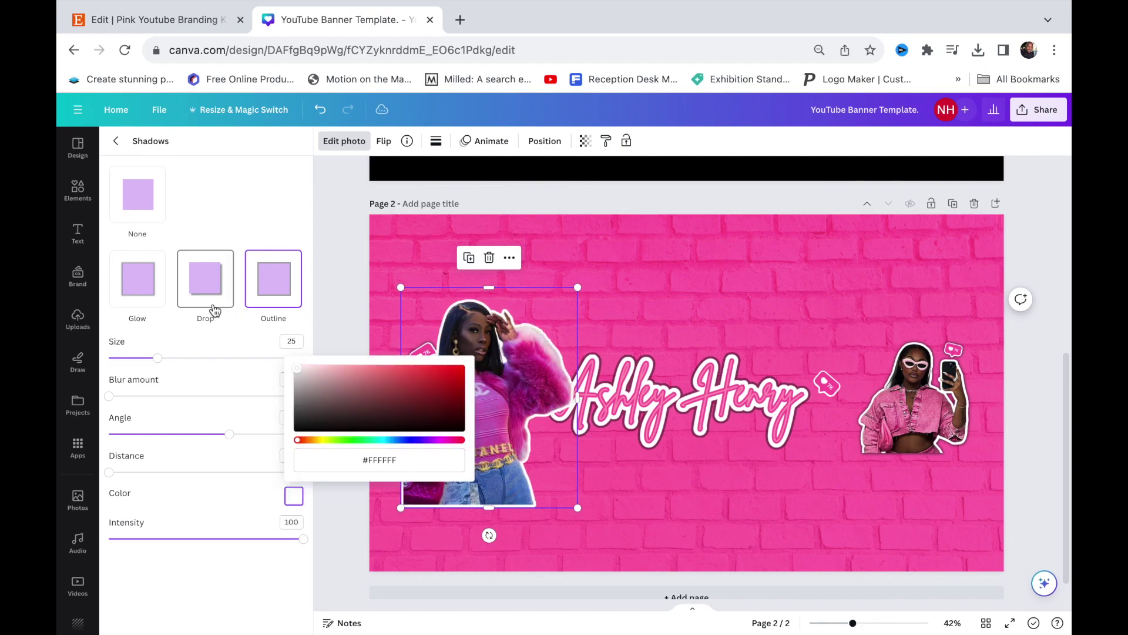
{"action": "left_click", "coordinate": [131, 358]}
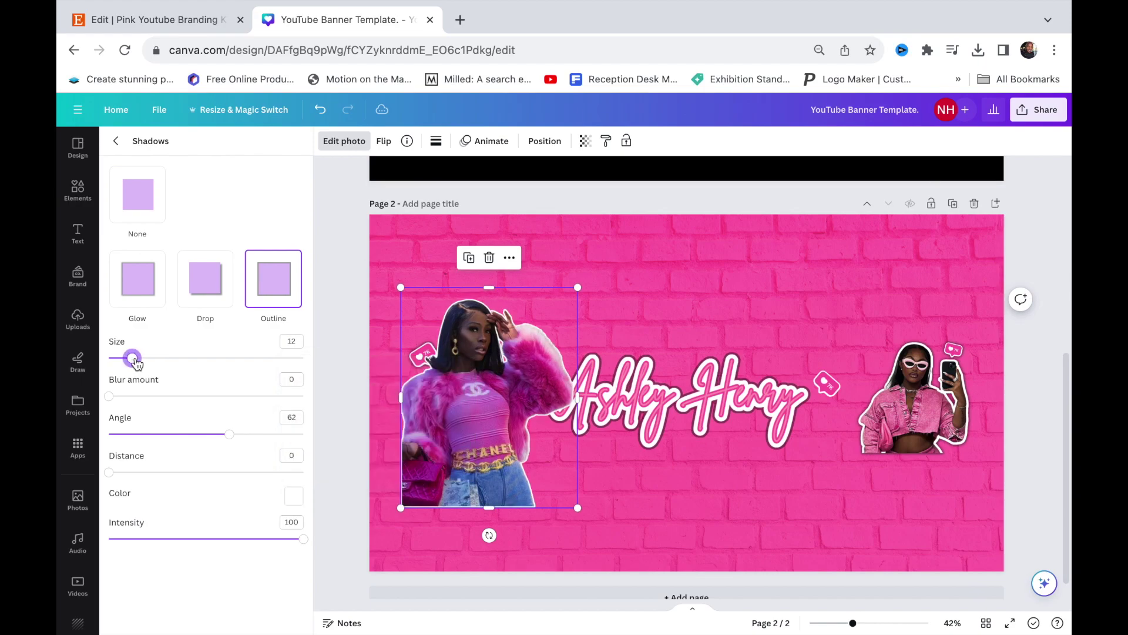
{"action": "left_click", "coordinate": [635, 317]}
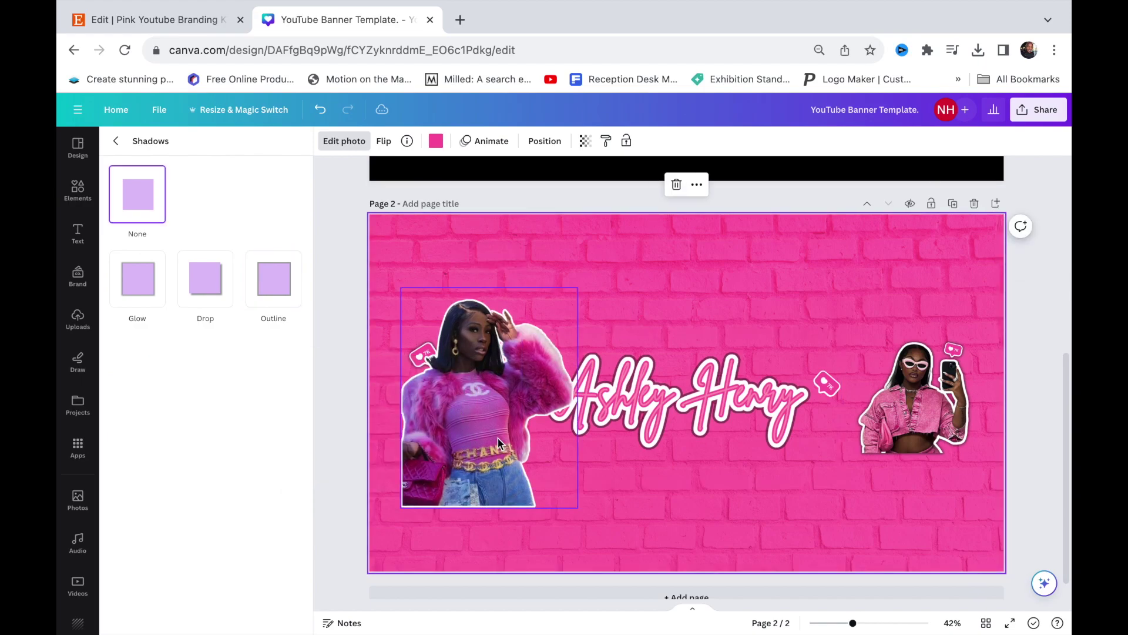
{"action": "key", "text": "ctrl+z"}
{"action": "key", "text": "ctrl+z"}
{"action": "key", "text": "ctrl+z"}
{"action": "key", "text": "ctrl+z"}
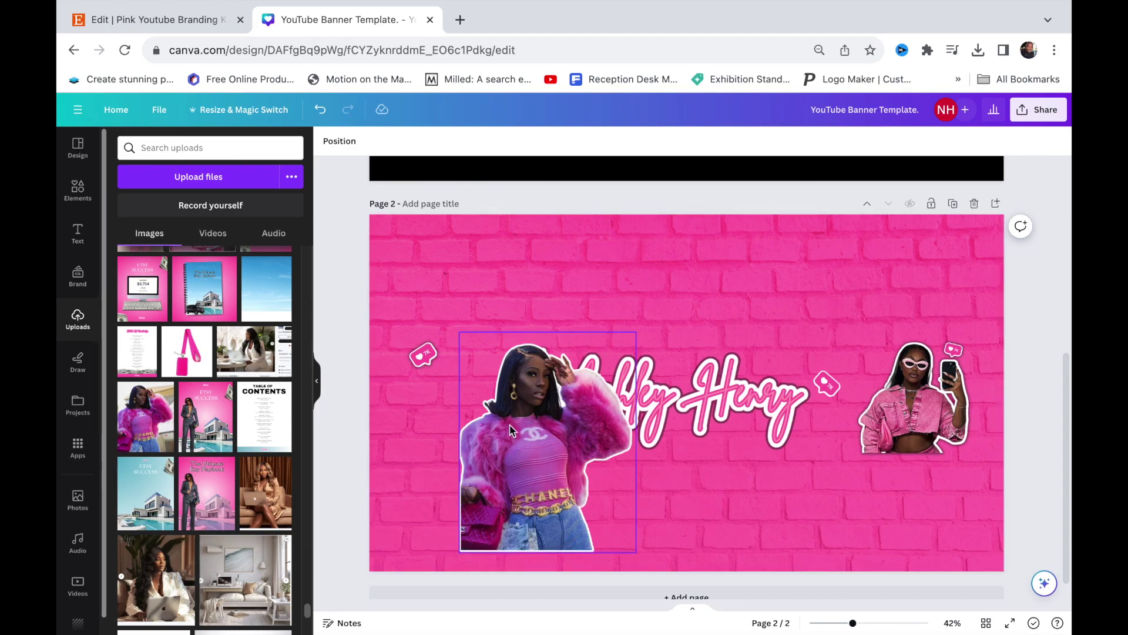
- Reposition the left photo, then undo back to the copied photo on the right
{"action": "left_click_drag", "start_coordinate": [510, 431], "coordinate": [462, 381]}
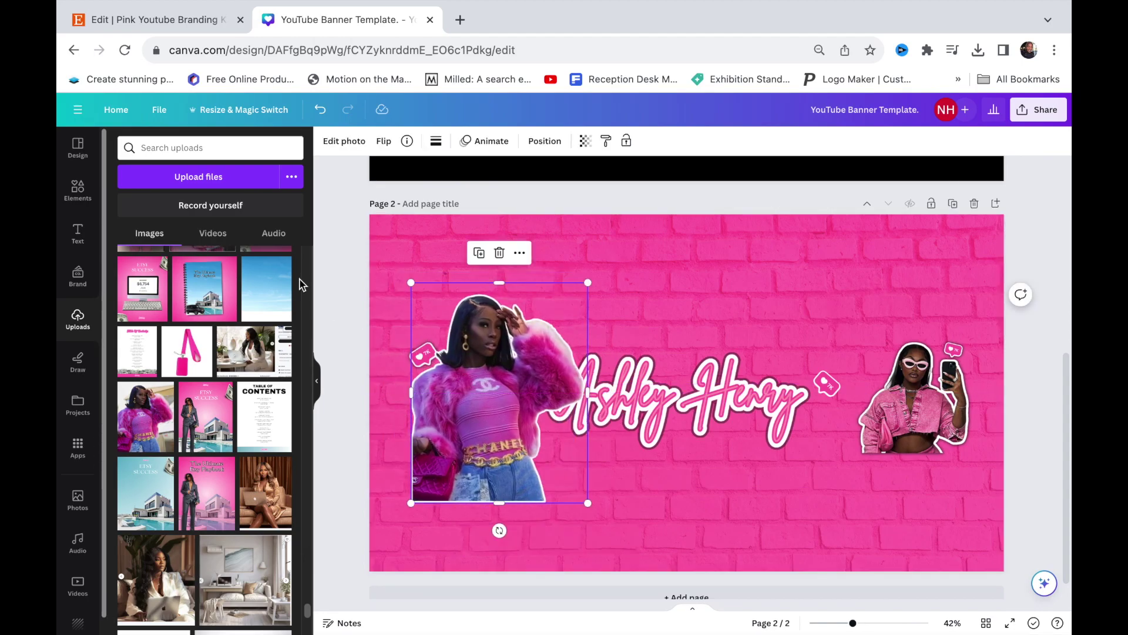
{"action": "scroll", "coordinate": [529, 382], "scroll_direction": "up", "scroll_amount": 1}
{"action": "key", "text": "ctrl+z"}
{"action": "key", "text": "ctrl+z"}
{"action": "left_click", "coordinate": [617, 513]}
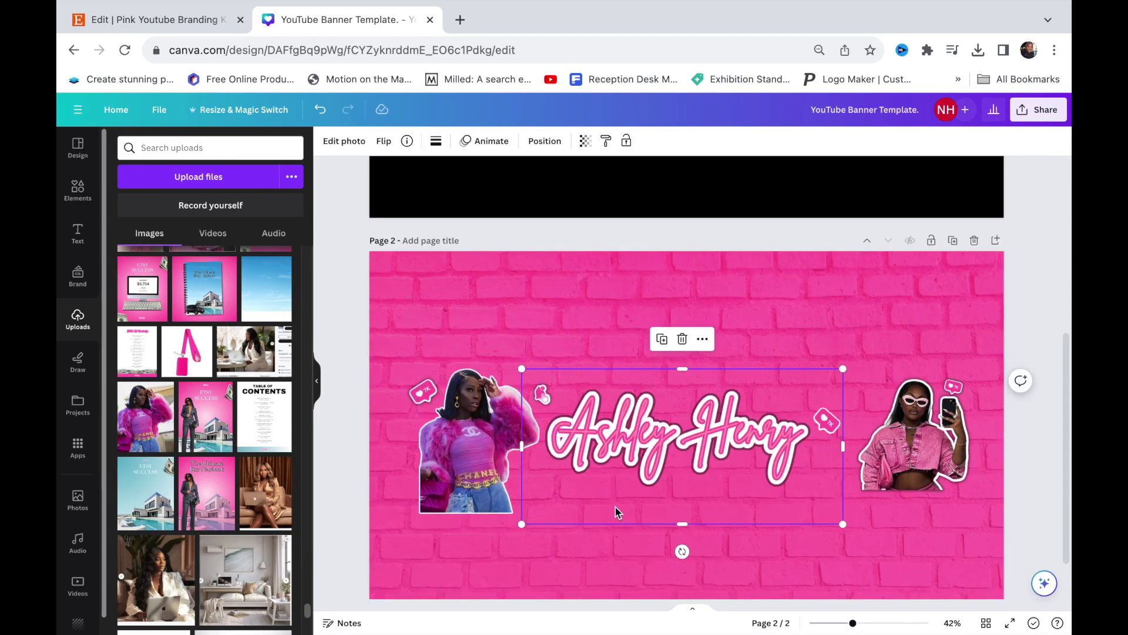
{"action": "key", "text": "ctrl+z"}
{"action": "key", "text": "ctrl+z"}
{"action": "key", "text": "ctrl+z"}
- Flip the right photo horizontally and nudge it toward the right edge
{"action": "left_click", "coordinate": [384, 141]}
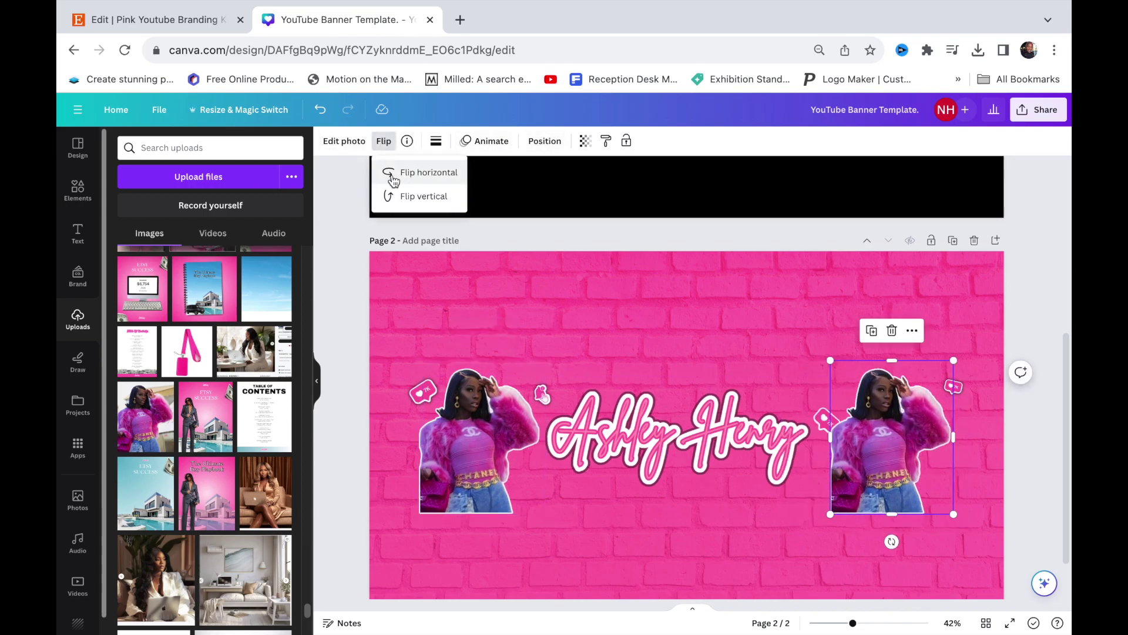
{"action": "left_click", "coordinate": [393, 172]}
{"action": "left_click_drag", "start_coordinate": [887, 446], "coordinate": [897, 446]}
{"action": "scroll", "coordinate": [544, 488], "scroll_direction": "down", "scroll_amount": 1}
{"action": "left_click", "coordinate": [543, 487]}
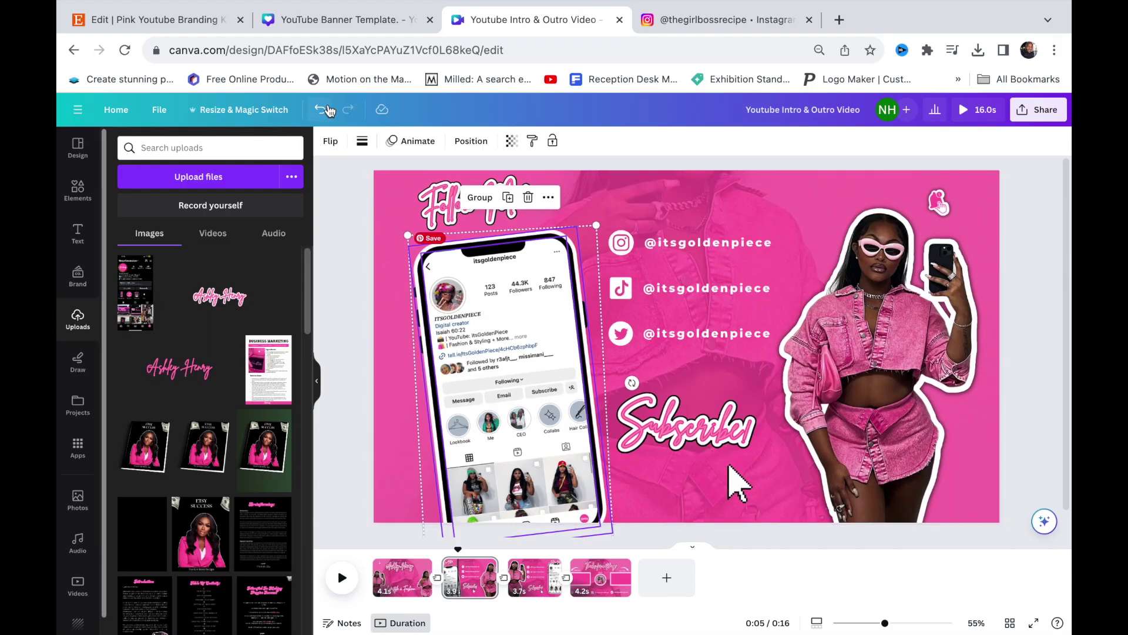
{"action": "left_click", "coordinate": [491, 347]}
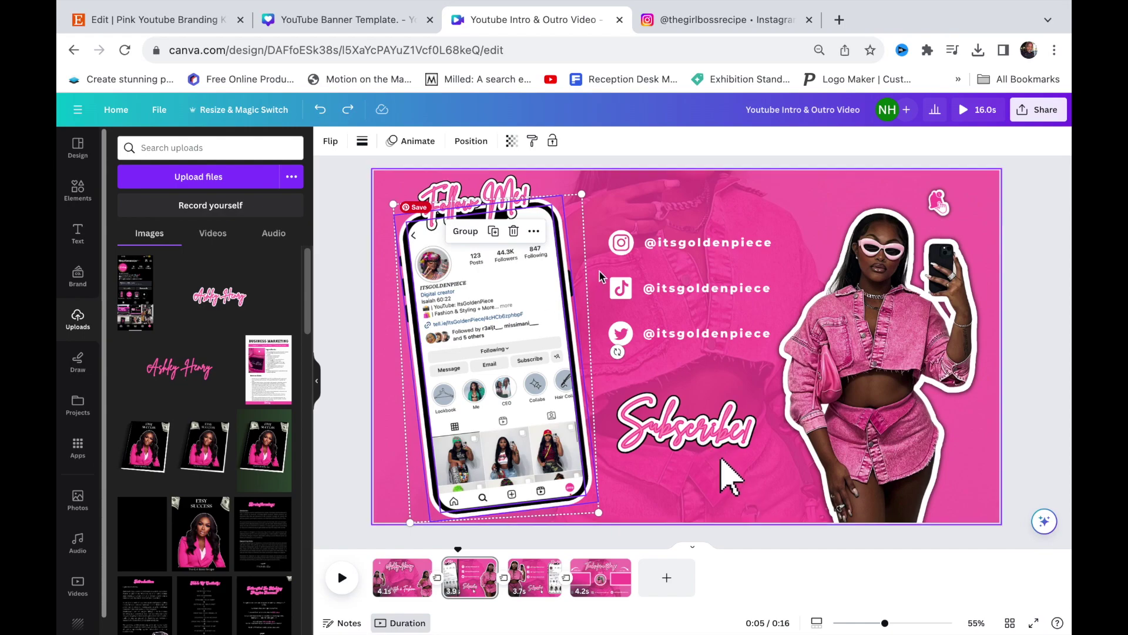
{"action": "left_click", "coordinate": [531, 299]}
{"action": "left_click_drag", "start_coordinate": [530, 298], "coordinate": [543, 405]}
{"action": "left_click_drag", "start_coordinate": [136, 271], "coordinate": [416, 247]}
{"action": "left_click_drag", "start_coordinate": [461, 306], "coordinate": [443, 265]}
{"action": "left_click", "coordinate": [389, 325]}
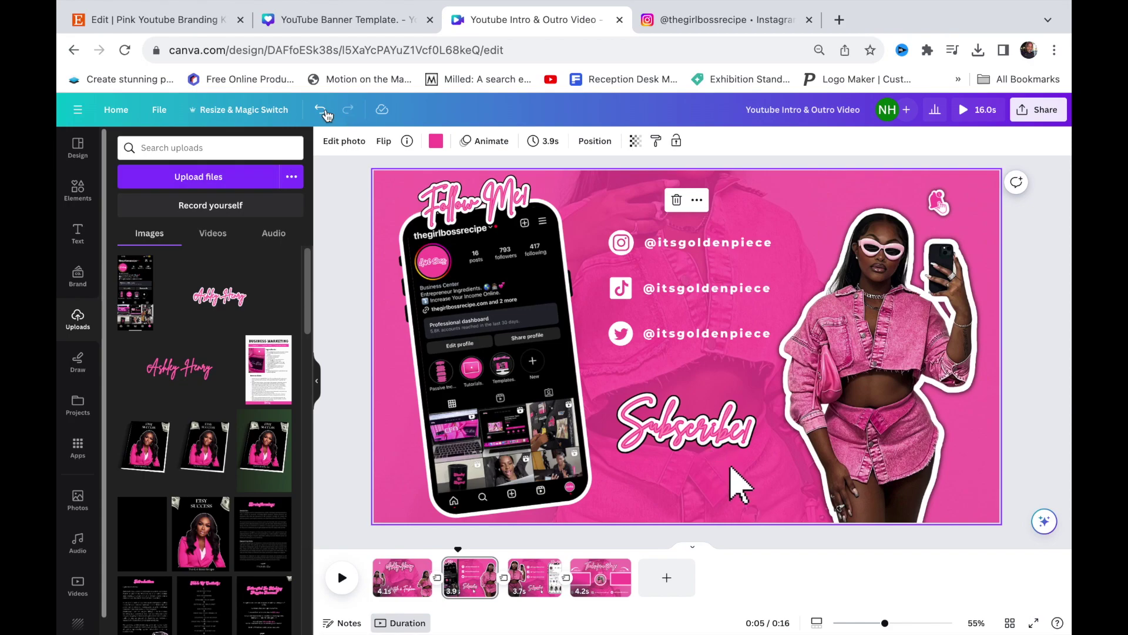
{"action": "left_click", "coordinate": [321, 111]}
{"action": "left_click", "coordinate": [321, 110]}
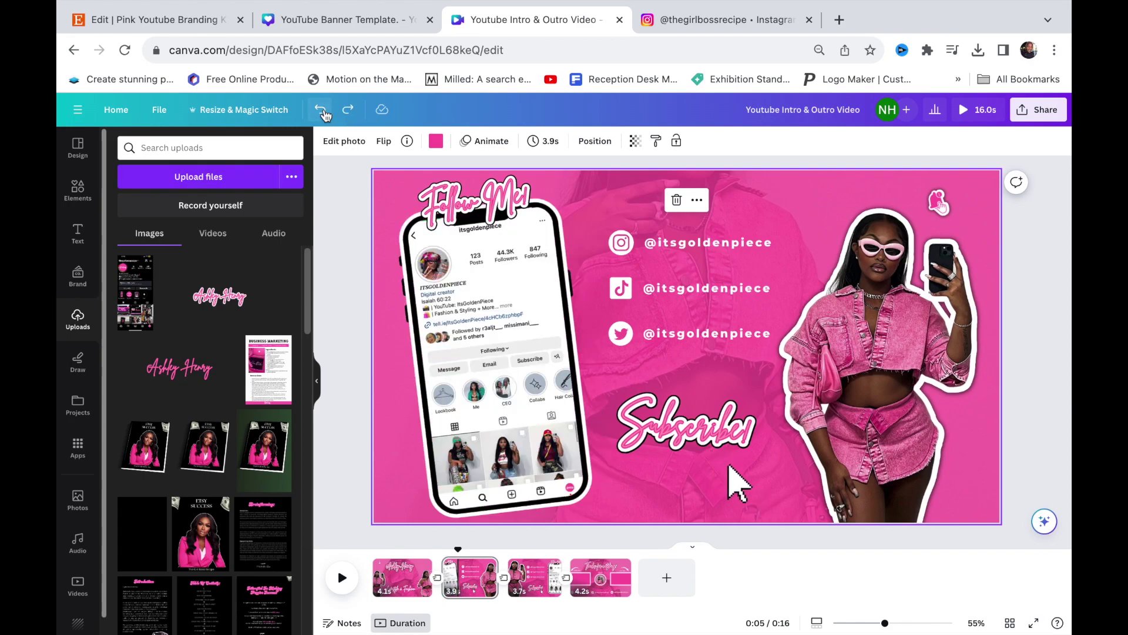
{"action": "scroll", "coordinate": [155, 427], "scroll_direction": "down", "scroll_amount": 10}
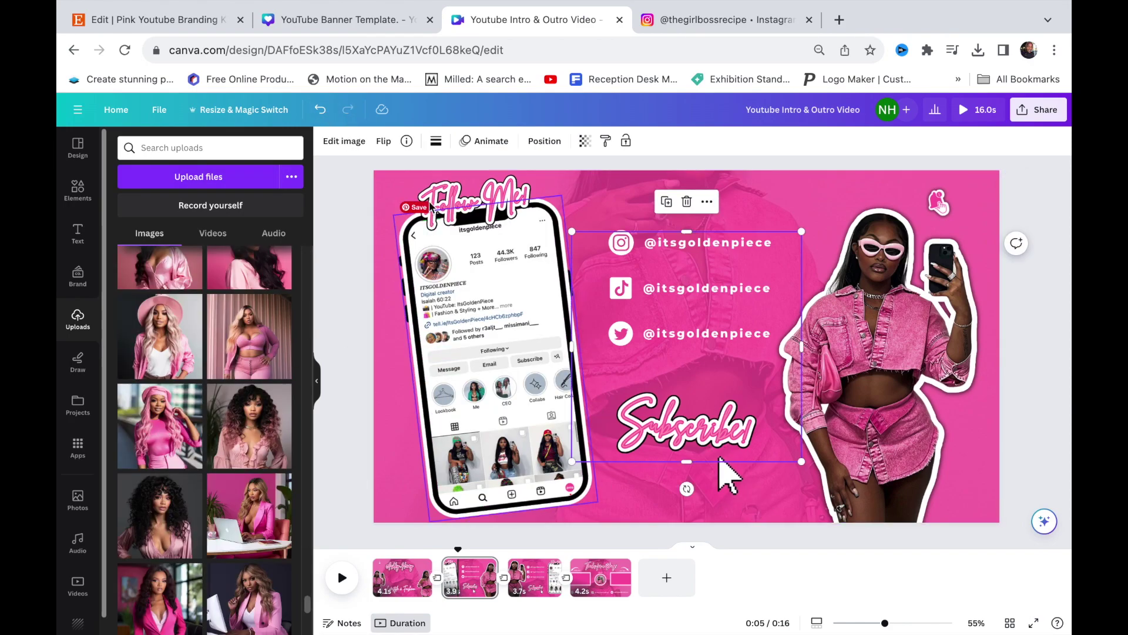
- Add the pink-hat portrait, remove its background, and size it on the right side
{"action": "left_click", "coordinate": [166, 429]}
{"action": "left_click", "coordinate": [343, 141]}
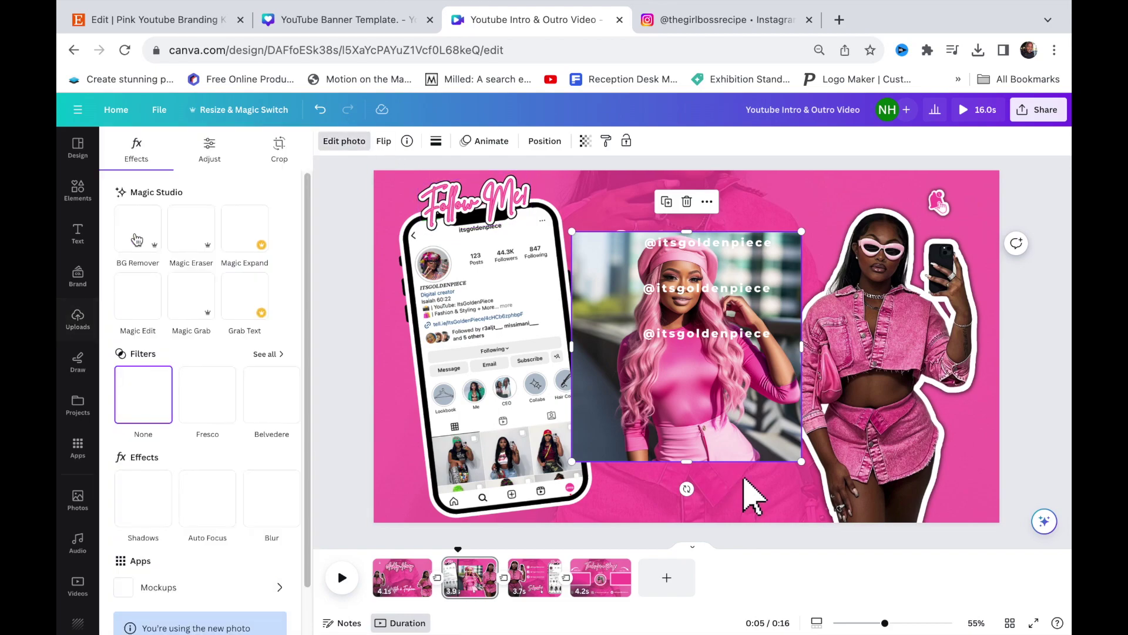
{"action": "left_click", "coordinate": [141, 231]}
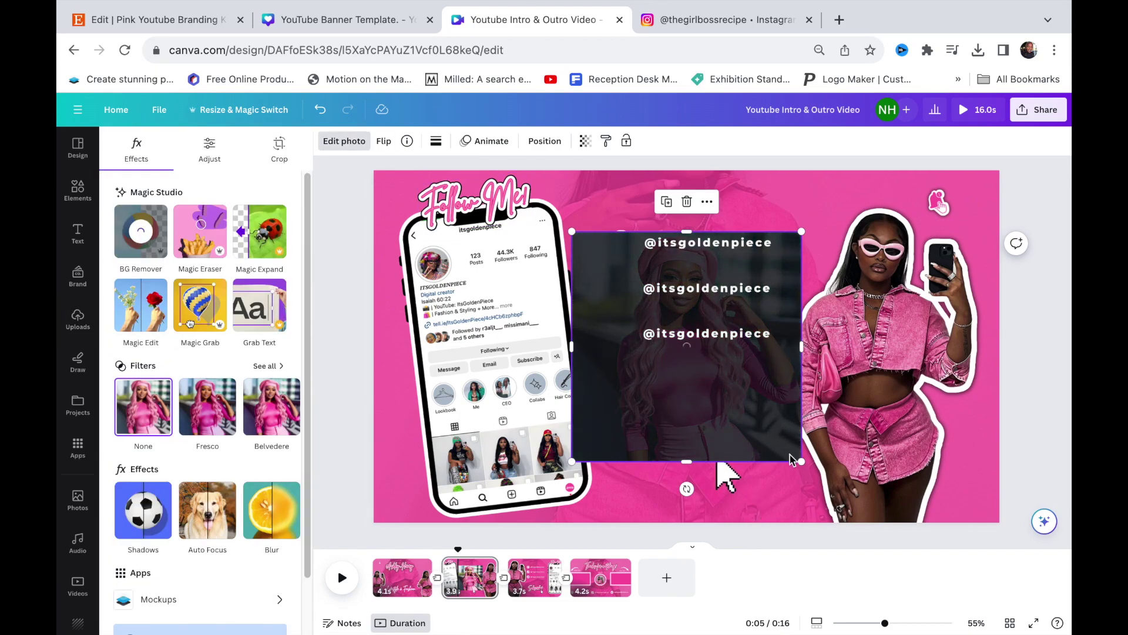
{"action": "left_click_drag", "start_coordinate": [801, 461], "coordinate": [870, 507]}
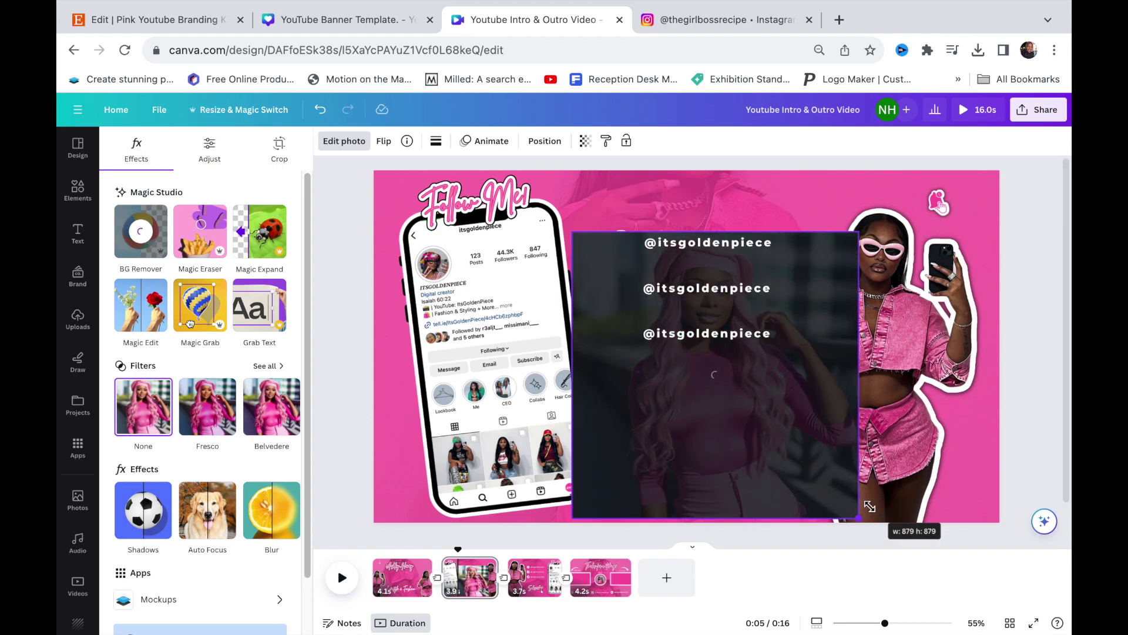
{"action": "left_click_drag", "start_coordinate": [821, 453], "coordinate": [987, 428]}
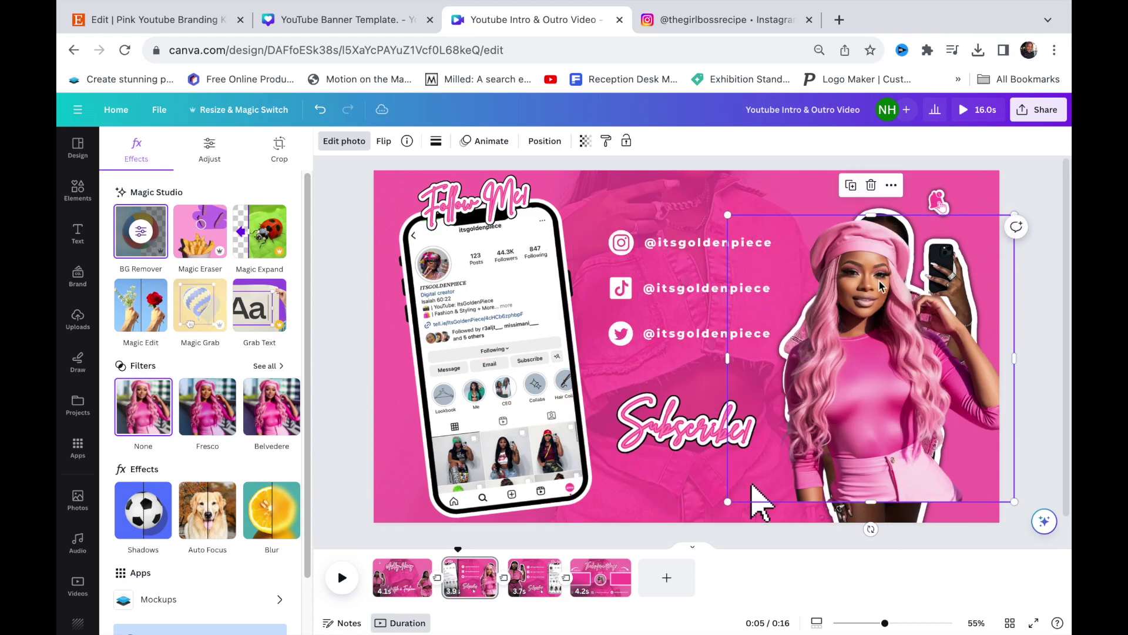
{"action": "key", "text": "ctrl+z"}
{"action": "key", "text": "ctrl+z"}
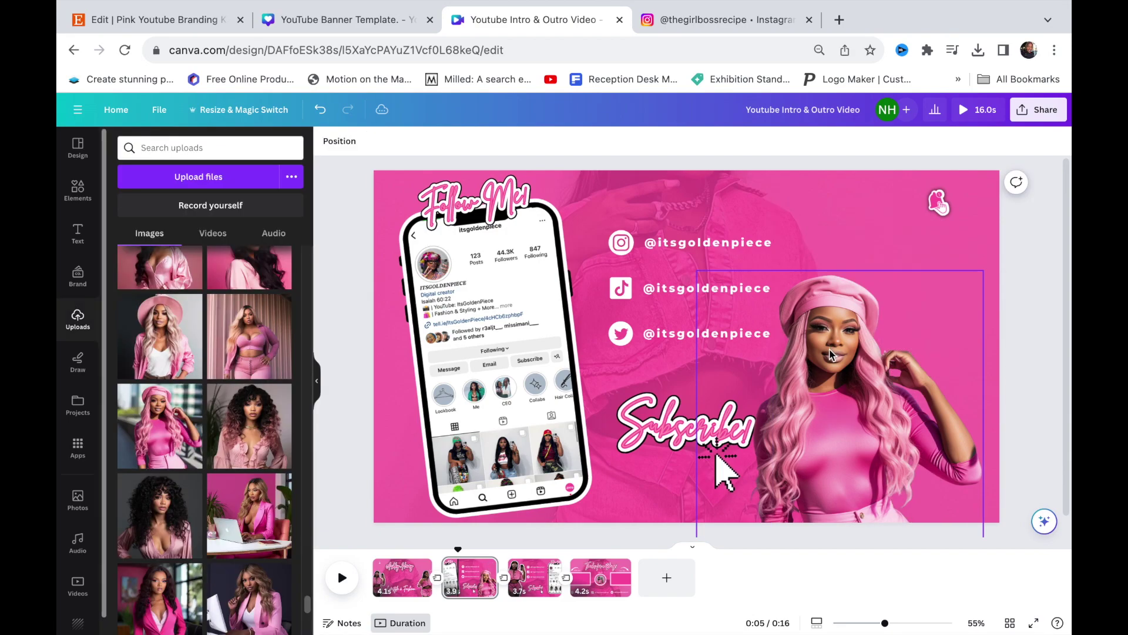
{"action": "key", "text": "ctrl+z"}
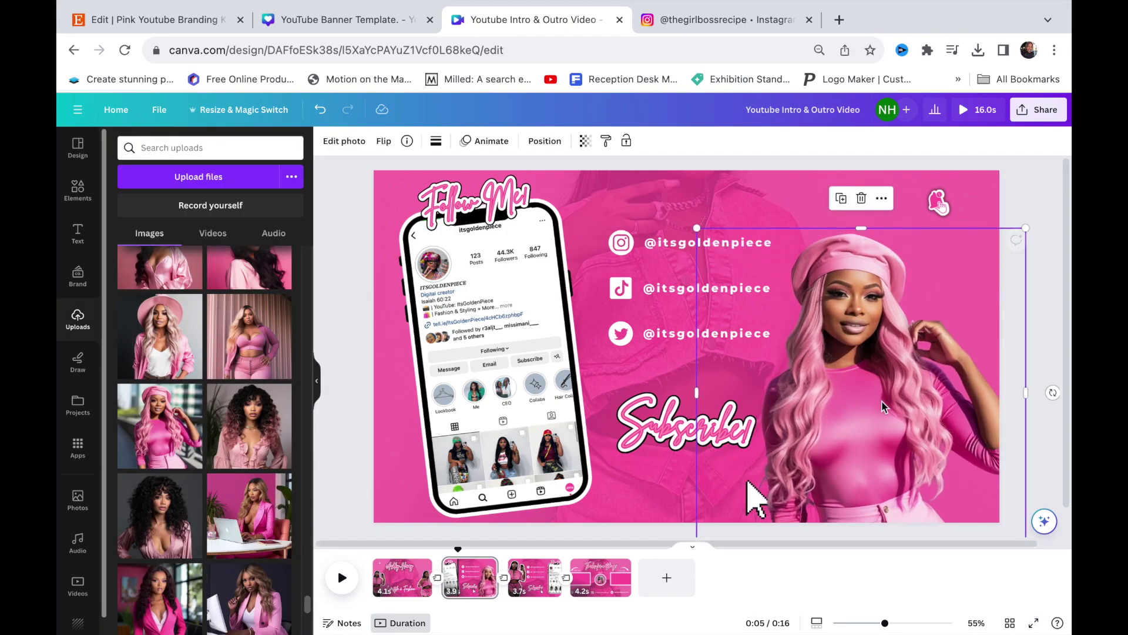
{"action": "key", "text": "ctrl+z"}
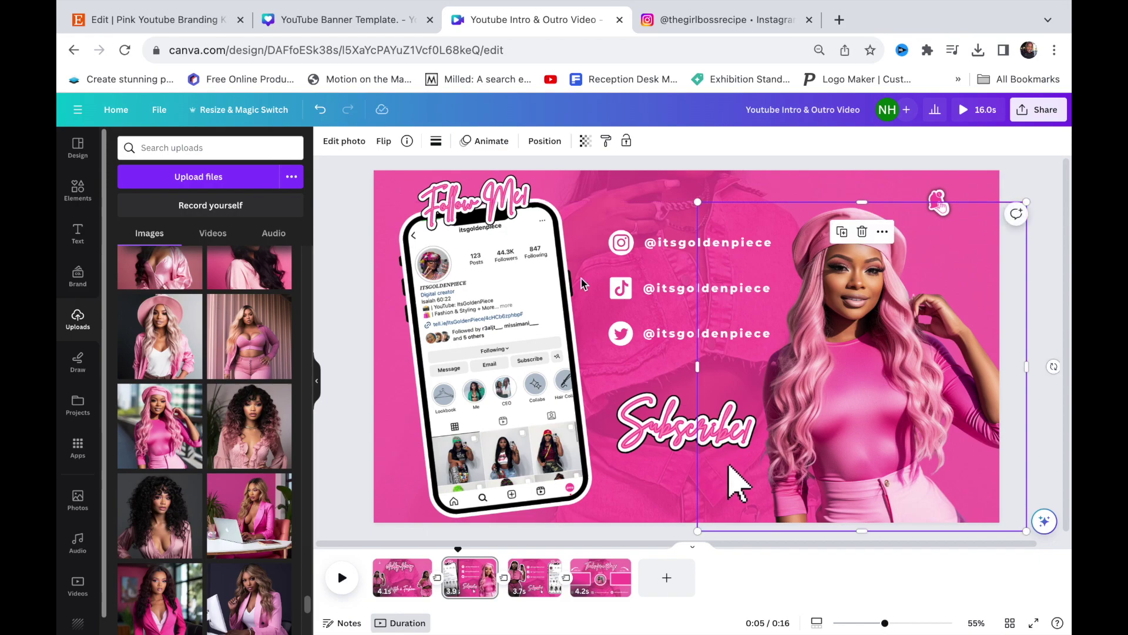
- Outline the portrait cutout in white #FFFFFF at size 12
{"action": "left_click", "coordinate": [352, 142]}
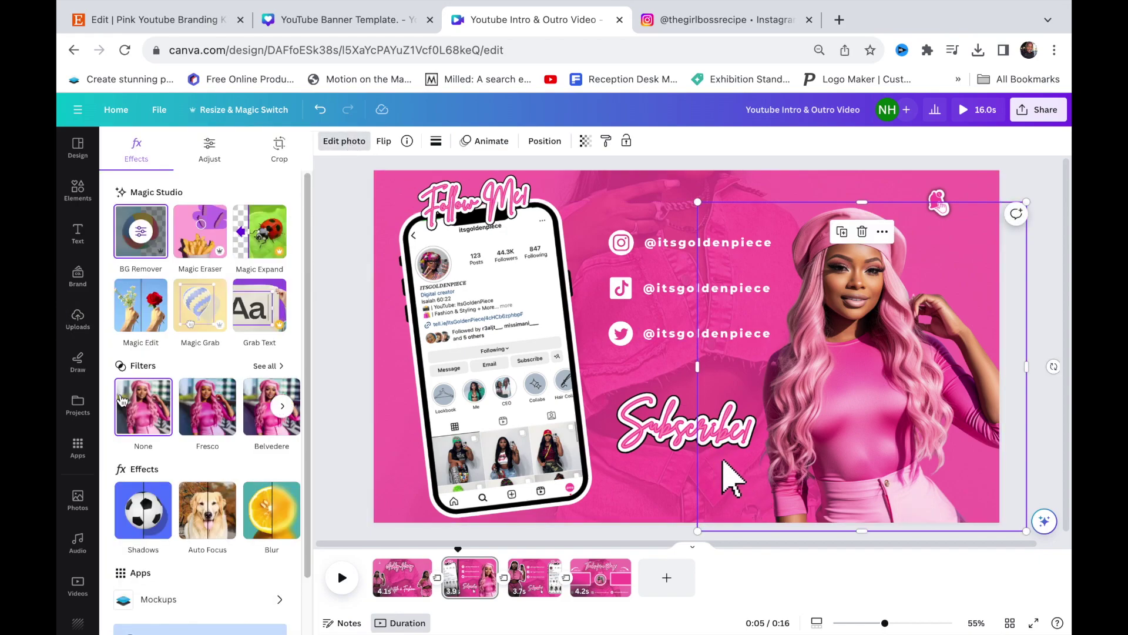
{"action": "left_click", "coordinate": [147, 490]}
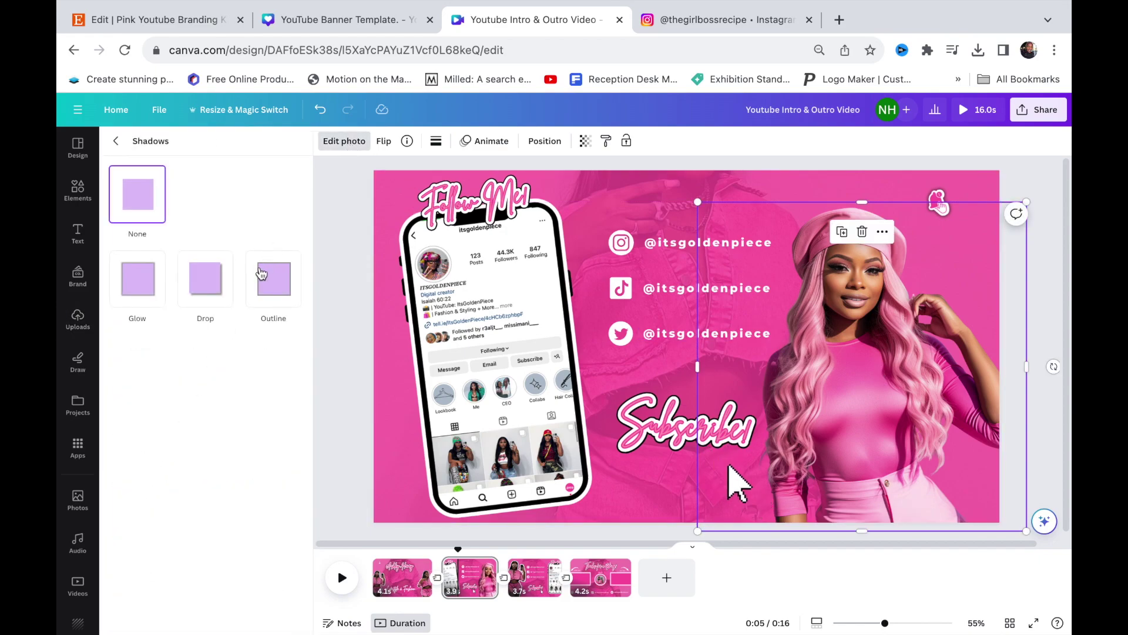
{"action": "left_click", "coordinate": [261, 285]}
{"action": "left_click", "coordinate": [294, 496]}
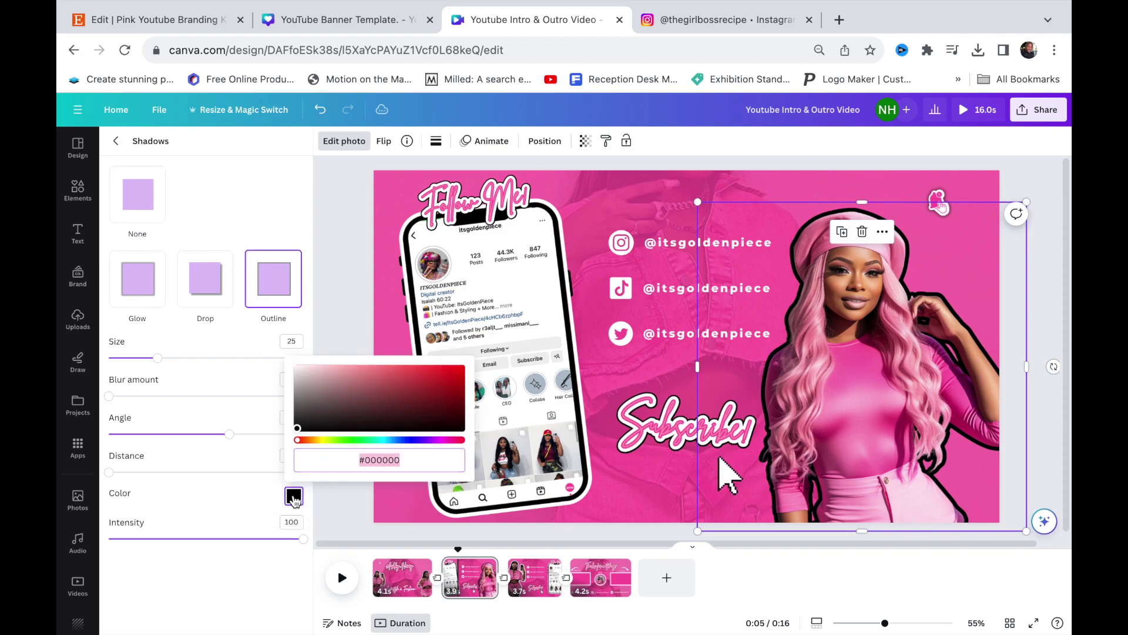
{"action": "left_click_drag", "start_coordinate": [328, 418], "coordinate": [296, 365]}
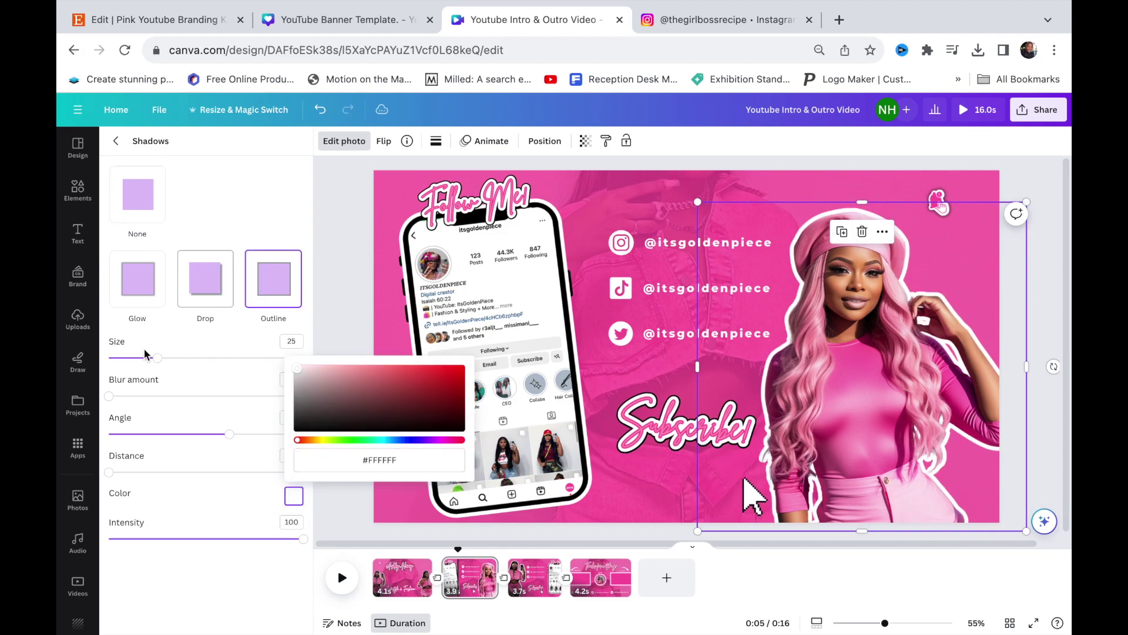
{"action": "left_click_drag", "start_coordinate": [139, 359], "coordinate": [132, 358]}
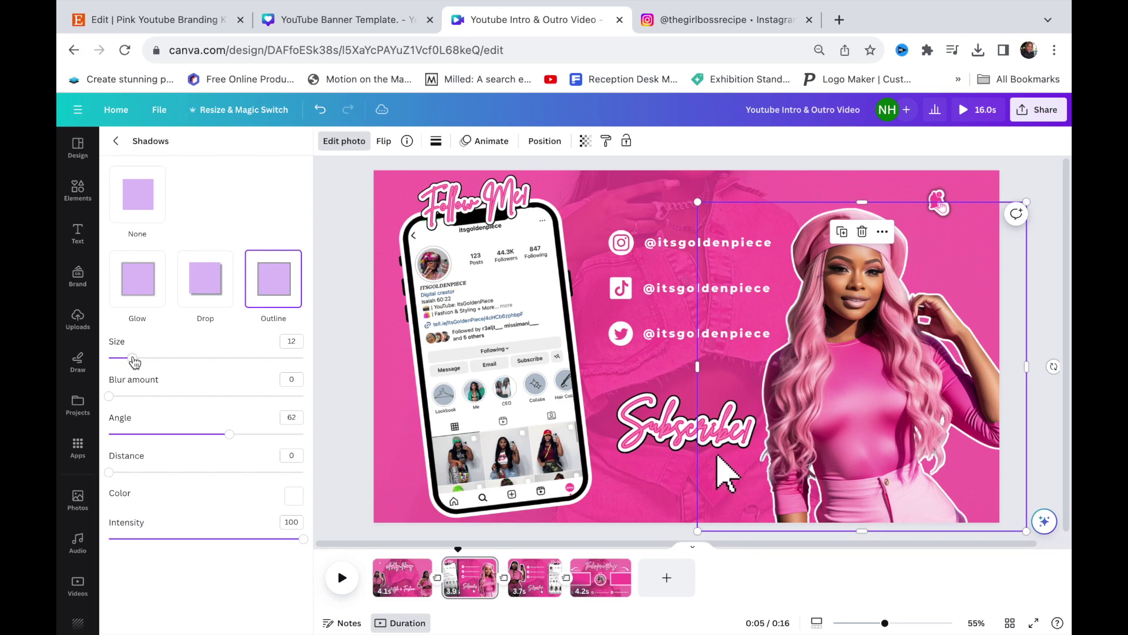
{"action": "left_click", "coordinate": [333, 339]}
{"action": "left_click", "coordinate": [874, 390]}
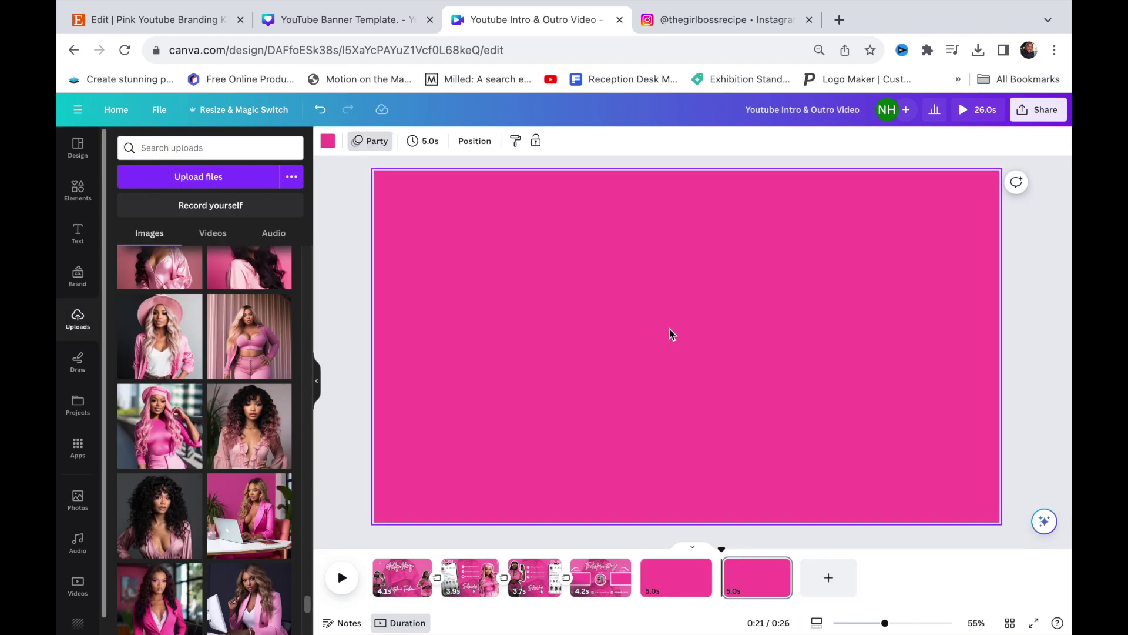
- Paste the outlined portrait onto the new page and delete its pink background
{"action": "key", "text": "ctrl+v"}
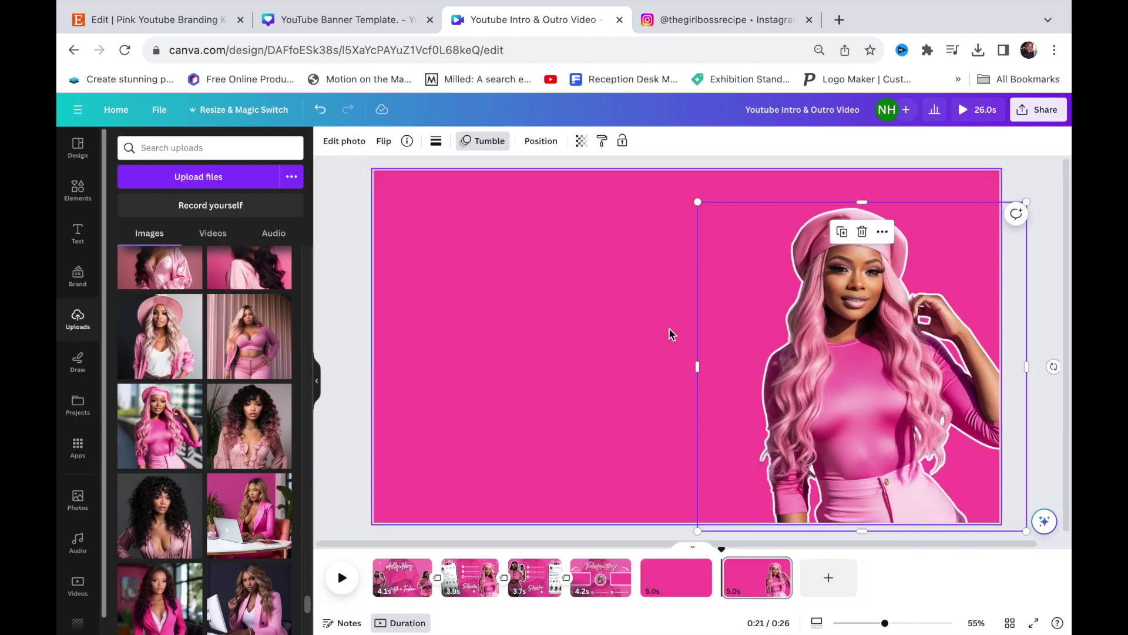
{"action": "left_click", "coordinate": [647, 254]}
{"action": "key", "text": "Delete"}
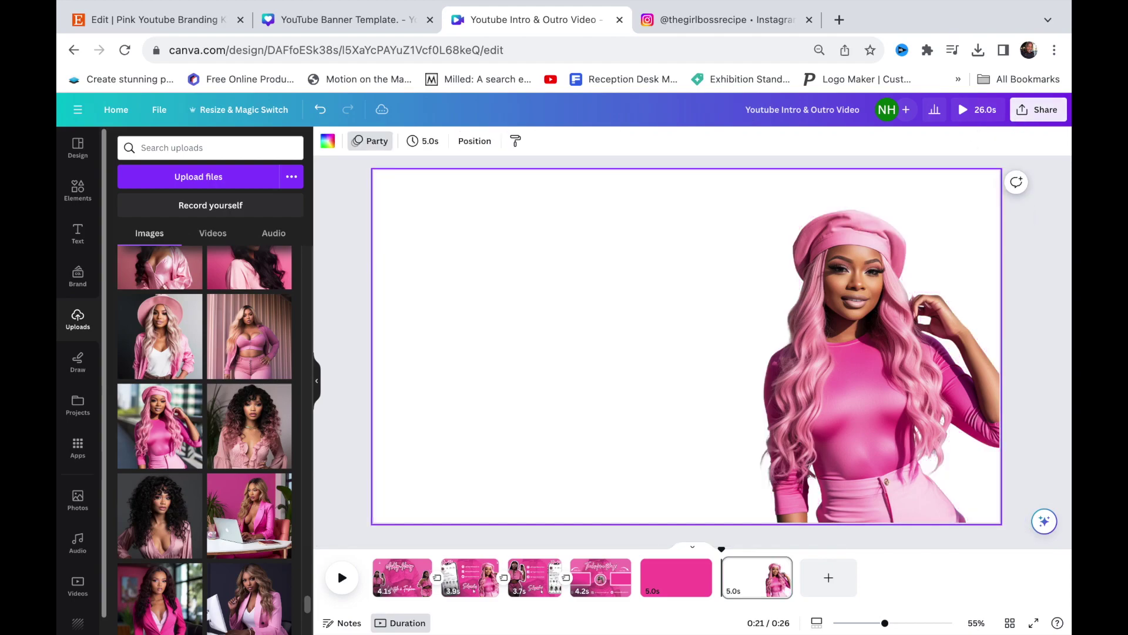
- Download the page as a PNG file, then return to the Follow Me page
{"action": "left_click", "coordinate": [1038, 110]}
{"action": "left_click", "coordinate": [908, 202]}
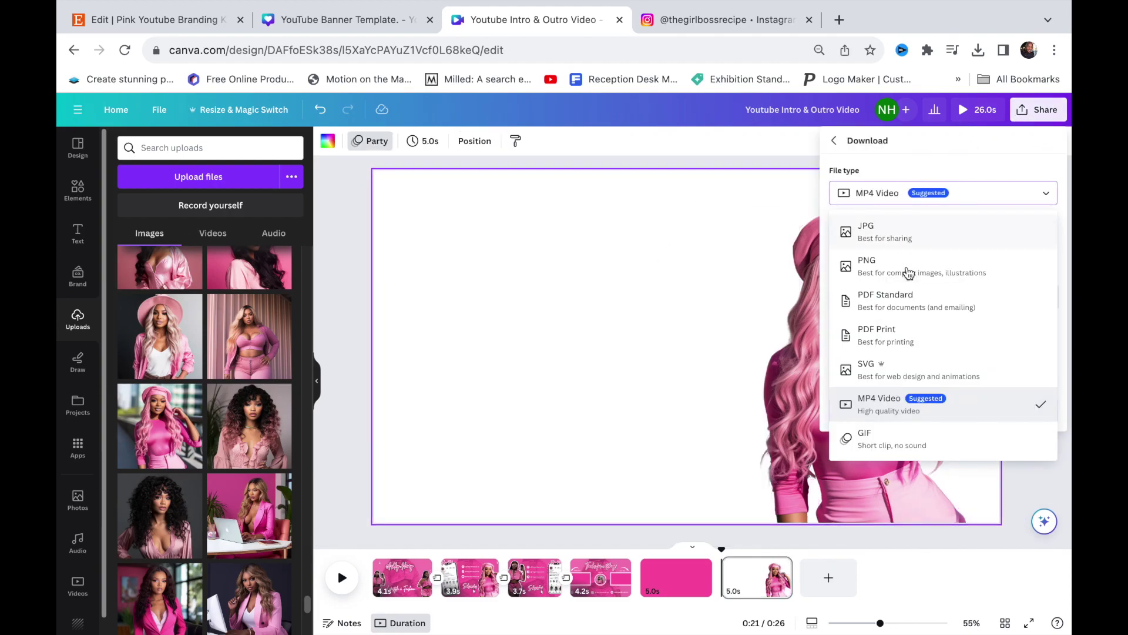
{"action": "left_click", "coordinate": [908, 268]}
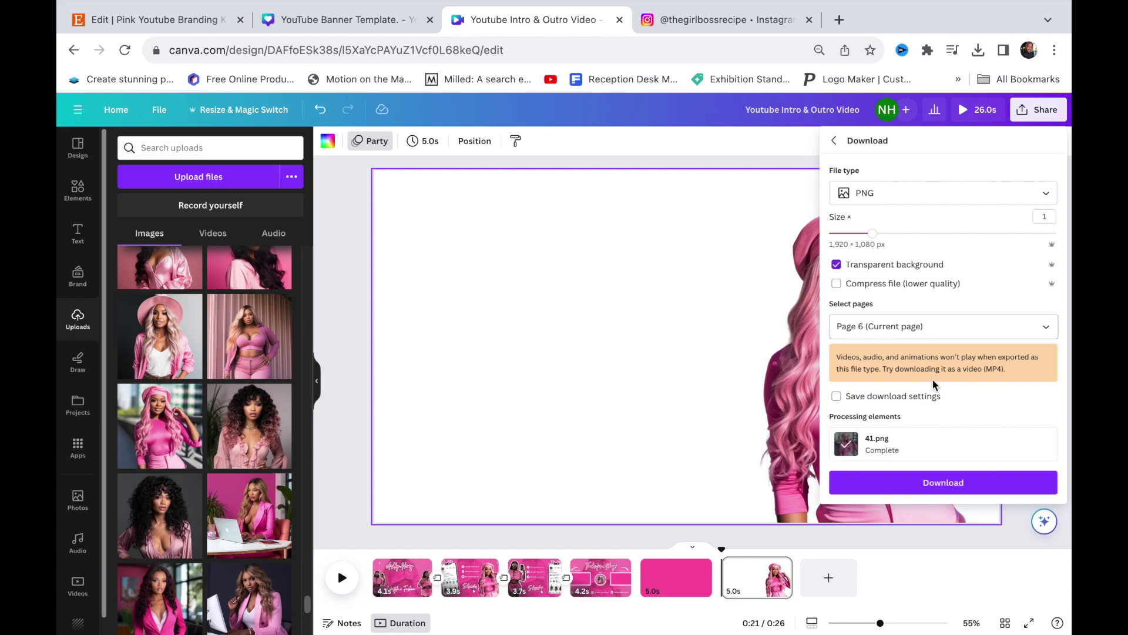
{"action": "left_click", "coordinate": [929, 486]}
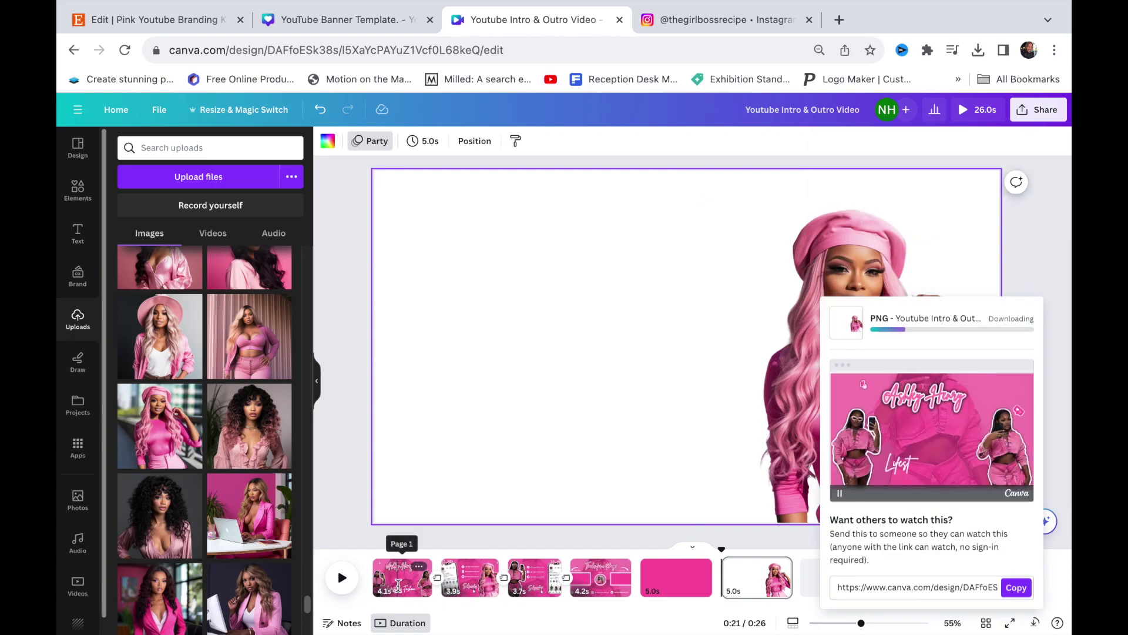
{"action": "left_click", "coordinate": [470, 579]}
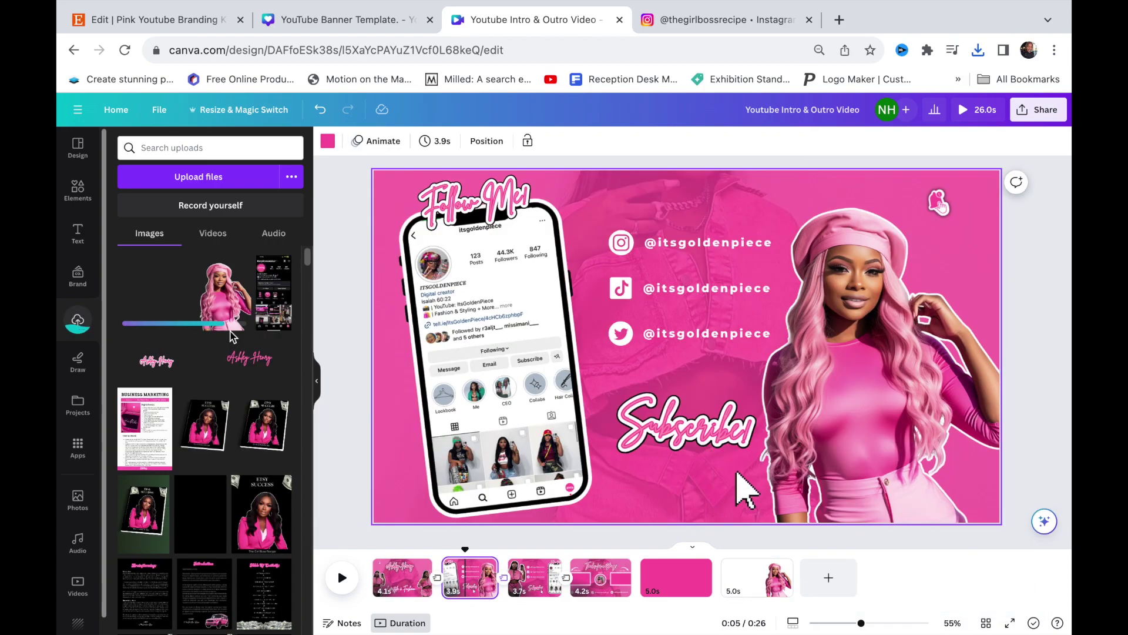
- Add the pink-haired woman photo, trim its left side and enlarge it
{"action": "left_click", "coordinate": [223, 292]}
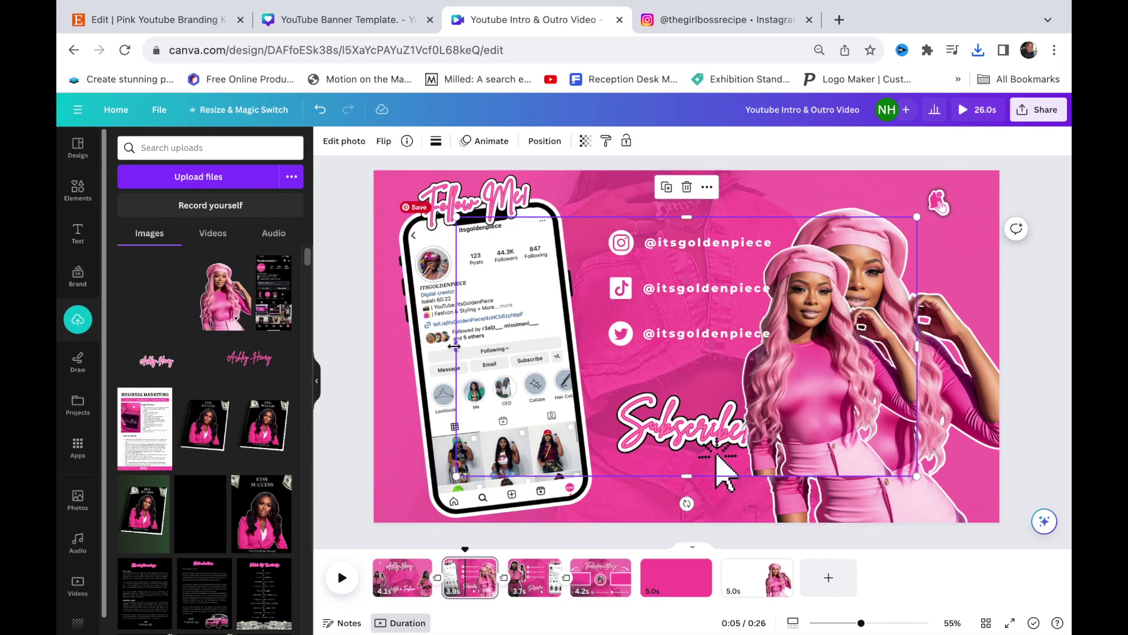
{"action": "left_click_drag", "start_coordinate": [727, 359], "coordinate": [748, 362]}
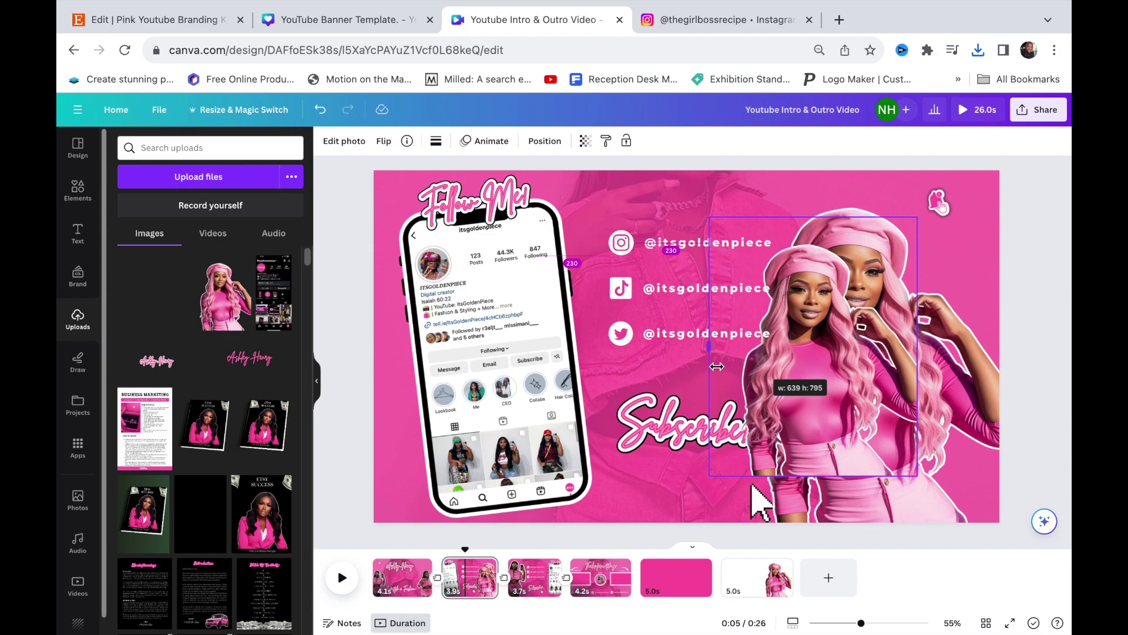
{"action": "left_click", "coordinate": [899, 380]}
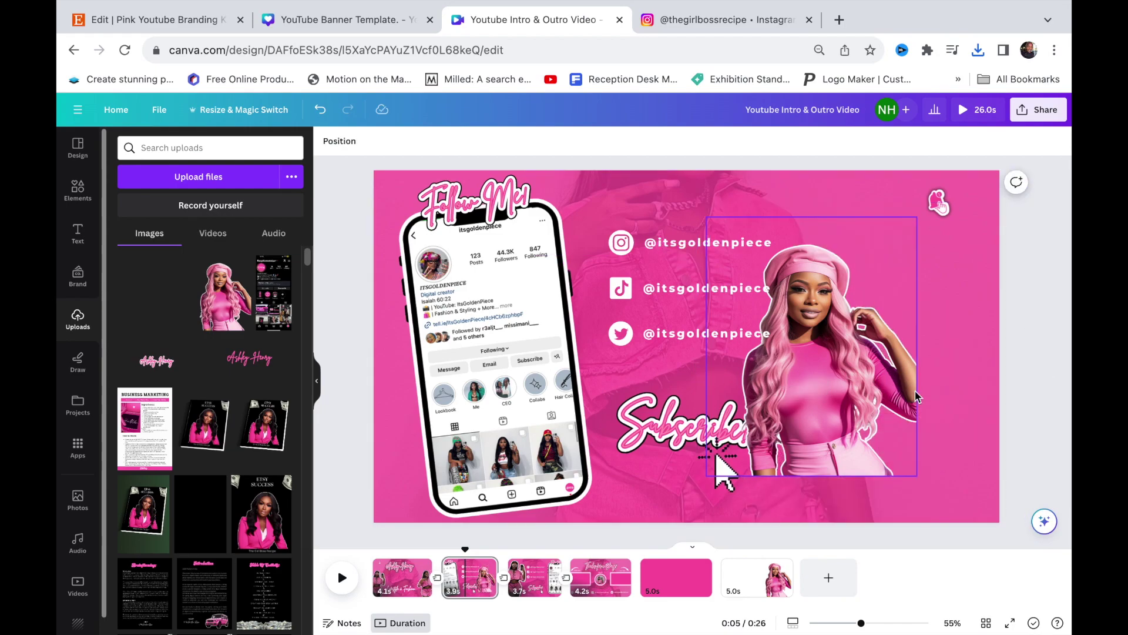
{"action": "left_click", "coordinate": [786, 323]}
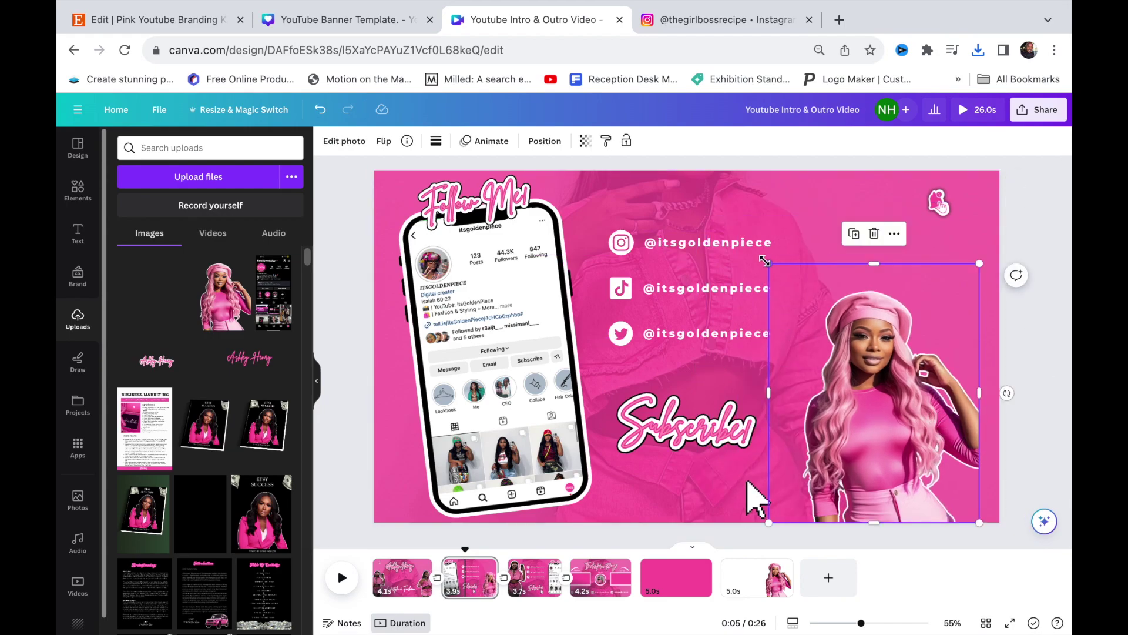
{"action": "left_click_drag", "start_coordinate": [764, 261], "coordinate": [717, 202]}
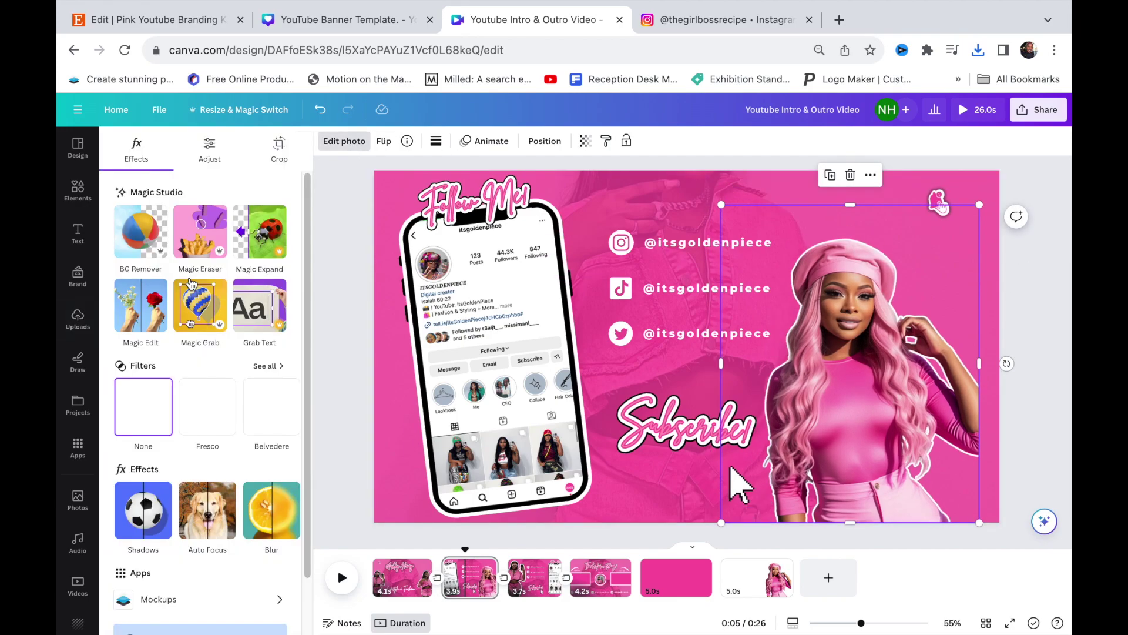
- Try an outline shadow (size 8, blur 28), undo it, then enlarge the photo and shift it left
{"action": "left_click", "coordinate": [137, 529]}
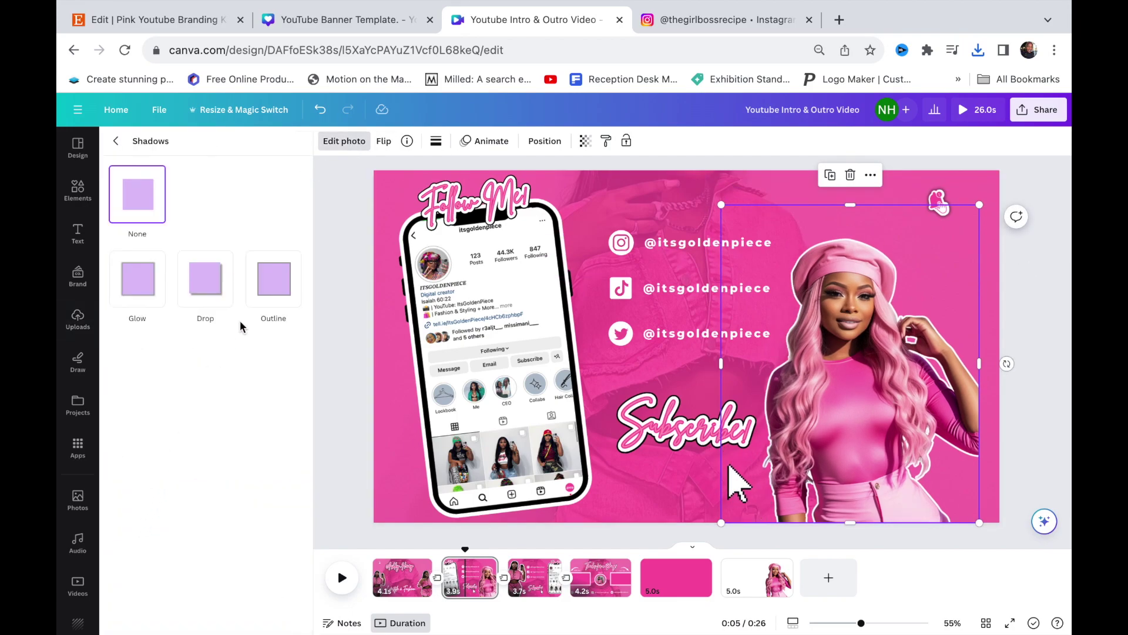
{"action": "left_click", "coordinate": [269, 285]}
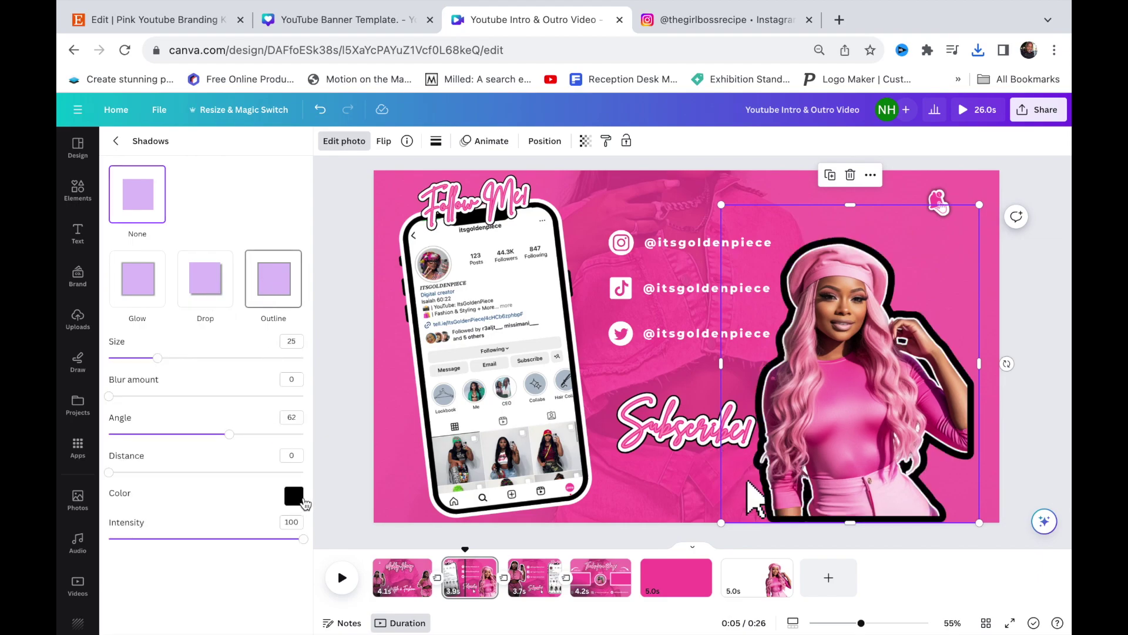
{"action": "left_click", "coordinate": [124, 358]}
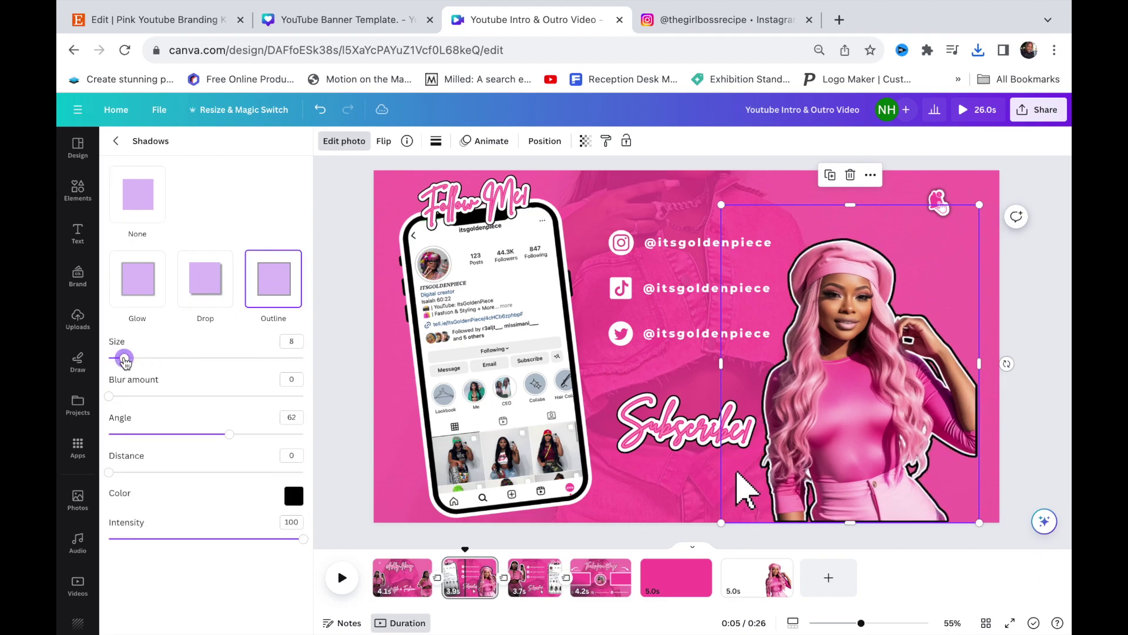
{"action": "left_click", "coordinate": [148, 396]}
{"action": "left_click", "coordinate": [164, 397]}
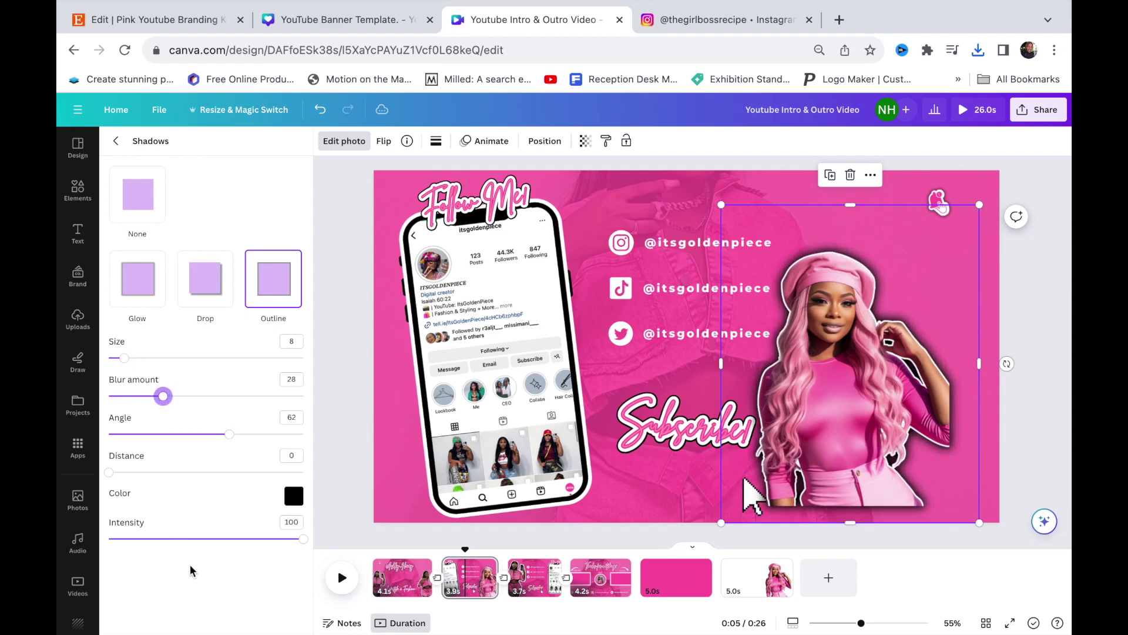
{"action": "key", "text": "ctrl+z"}
{"action": "key", "text": "ctrl+z"}
{"action": "key", "text": "ctrl+z"}
{"action": "key", "text": "ctrl+z"}
{"action": "key", "text": "ctrl+z"}
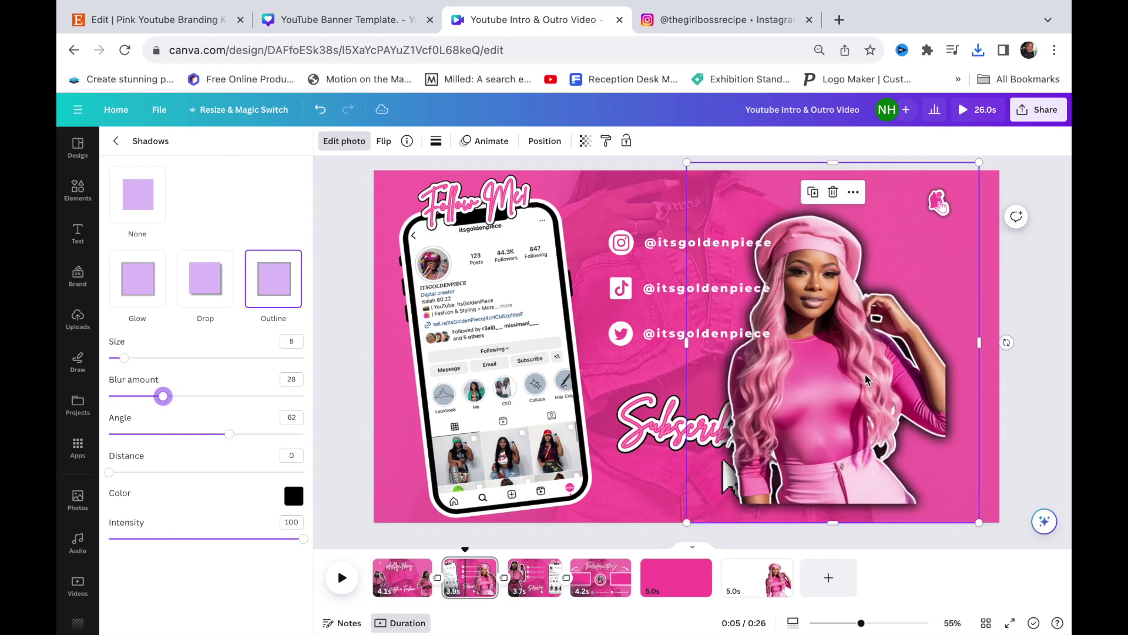
{"action": "key", "text": "ctrl+z"}
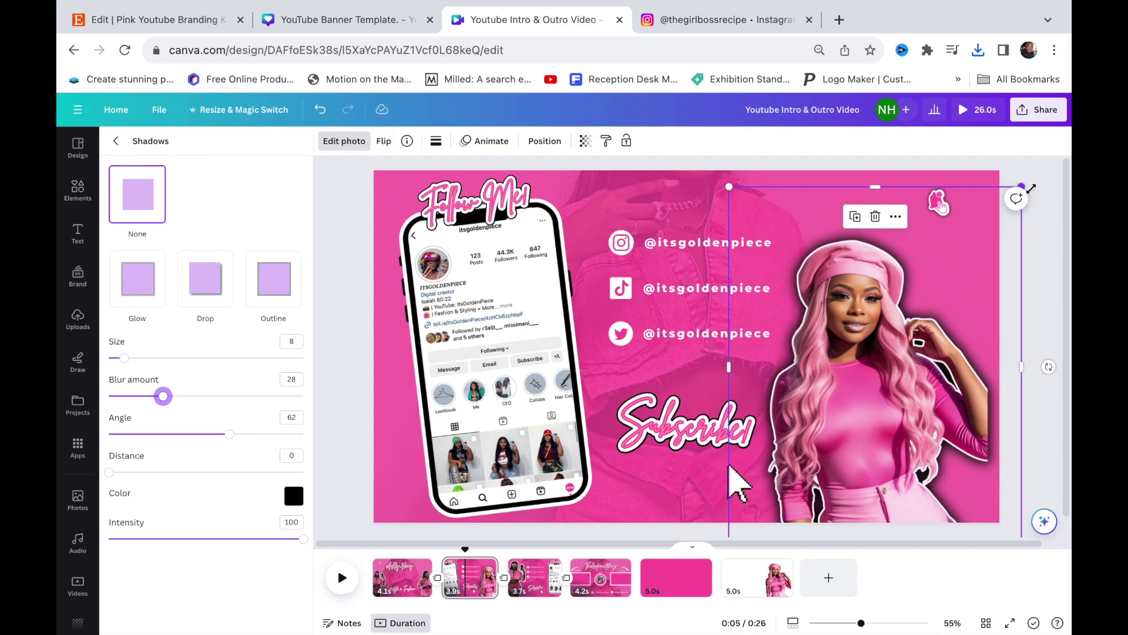
{"action": "left_click_drag", "start_coordinate": [1032, 188], "coordinate": [1050, 164]}
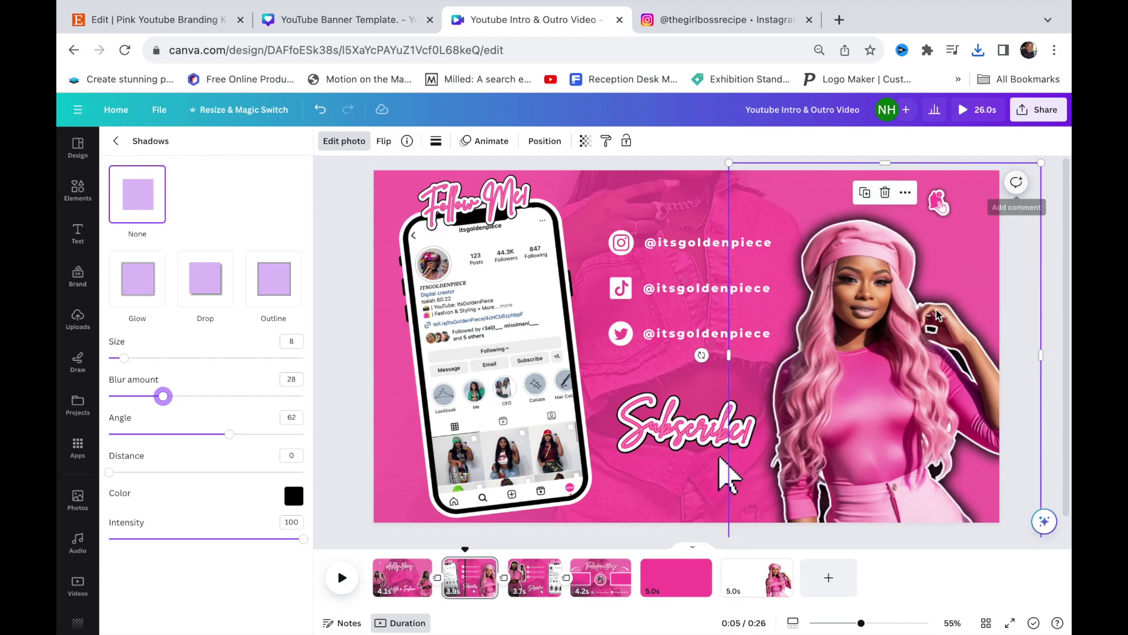
{"action": "left_click_drag", "start_coordinate": [936, 317], "coordinate": [885, 325]}
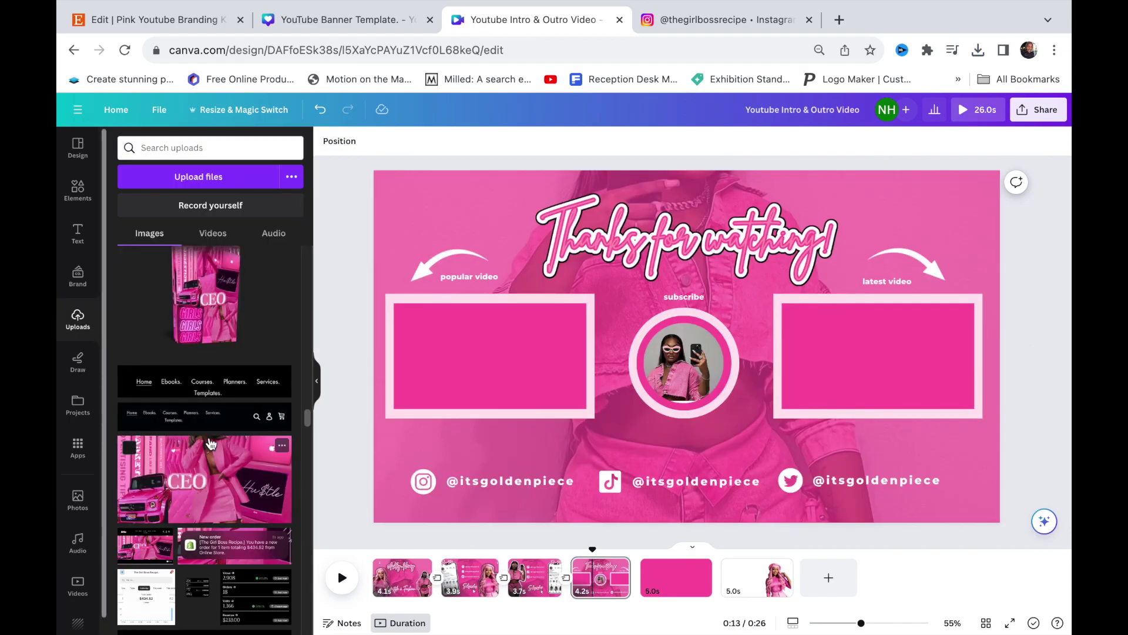
- Drag uploaded portraits onto the Thanks for watching page, filling the subscribe circle and background
{"action": "scroll", "coordinate": [212, 443], "scroll_direction": "down", "scroll_amount": 5}
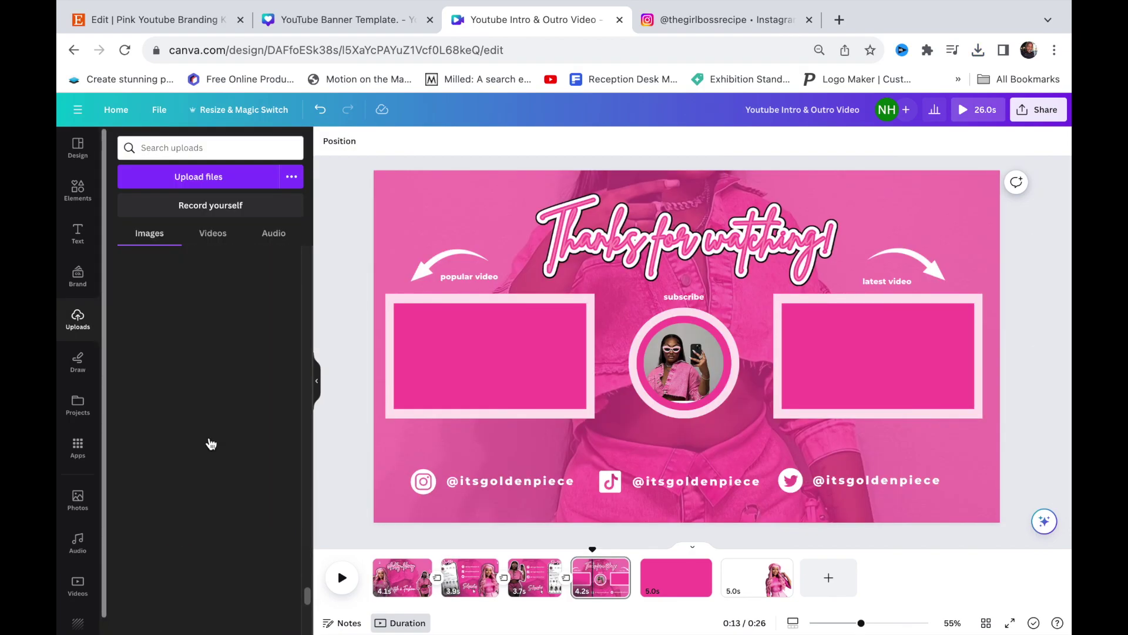
{"action": "left_click_drag", "start_coordinate": [249, 386], "coordinate": [683, 370]}
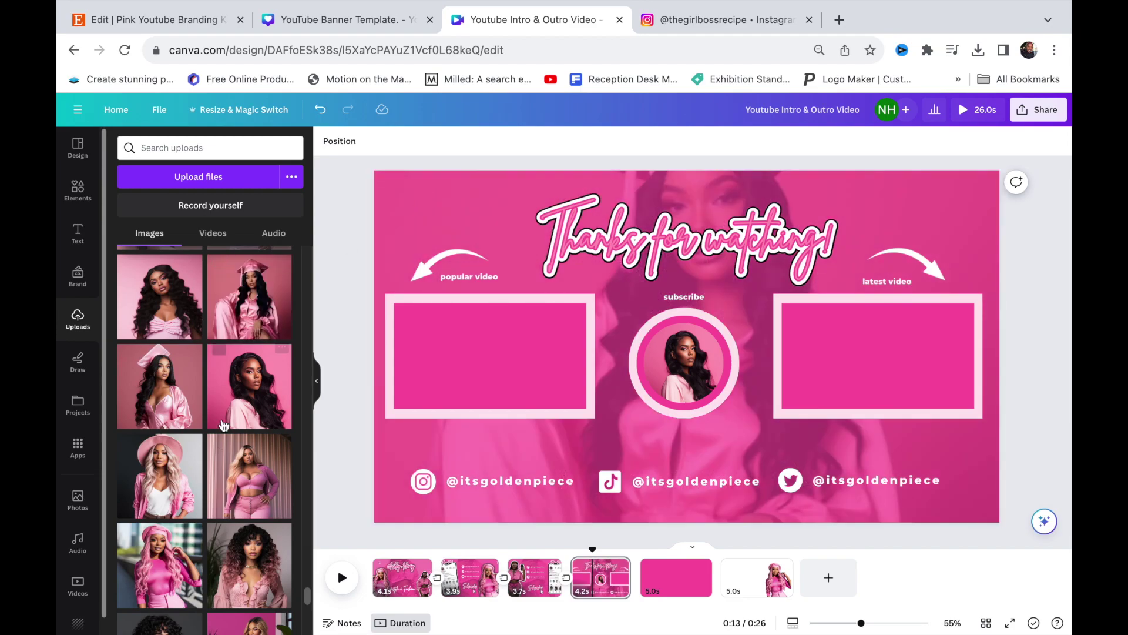
{"action": "left_click_drag", "start_coordinate": [157, 494], "coordinate": [429, 187]}
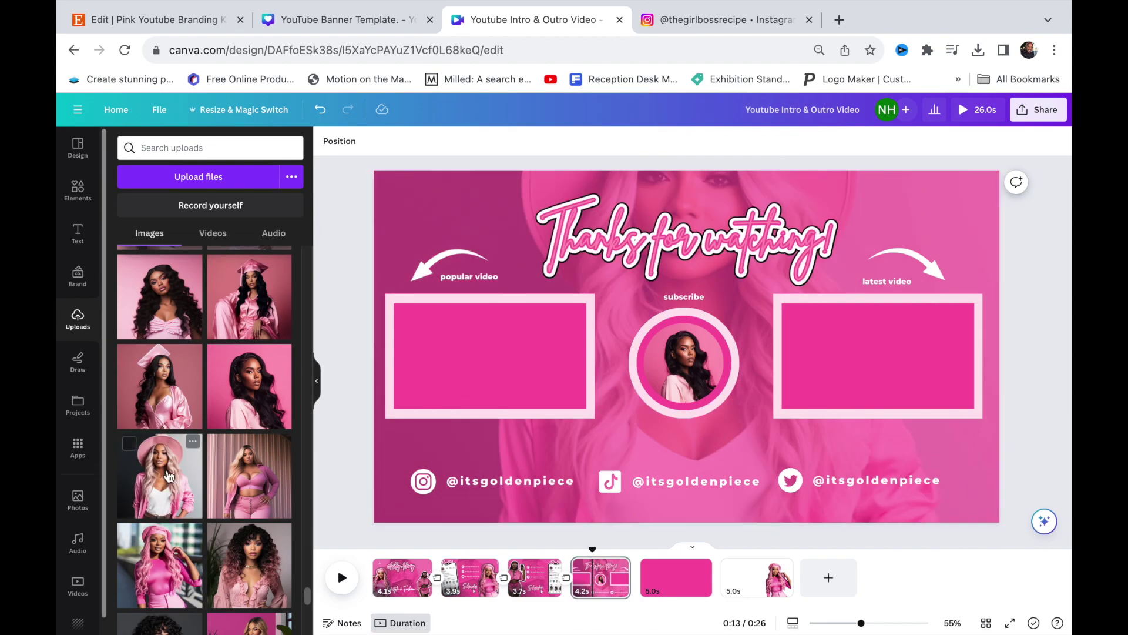
{"action": "scroll", "coordinate": [169, 476], "scroll_direction": "down", "scroll_amount": 3}
{"action": "scroll", "coordinate": [168, 474], "scroll_direction": "down", "scroll_amount": 10}
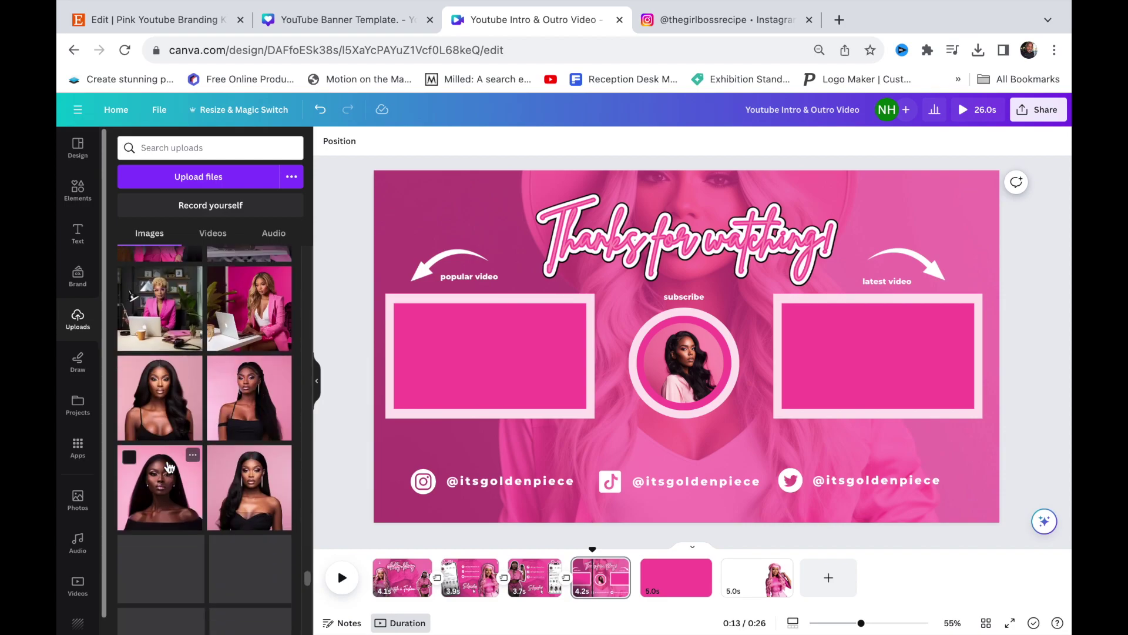
{"action": "scroll", "coordinate": [168, 466], "scroll_direction": "up", "scroll_amount": 2}
{"action": "left_click_drag", "start_coordinate": [163, 410], "coordinate": [402, 197]}
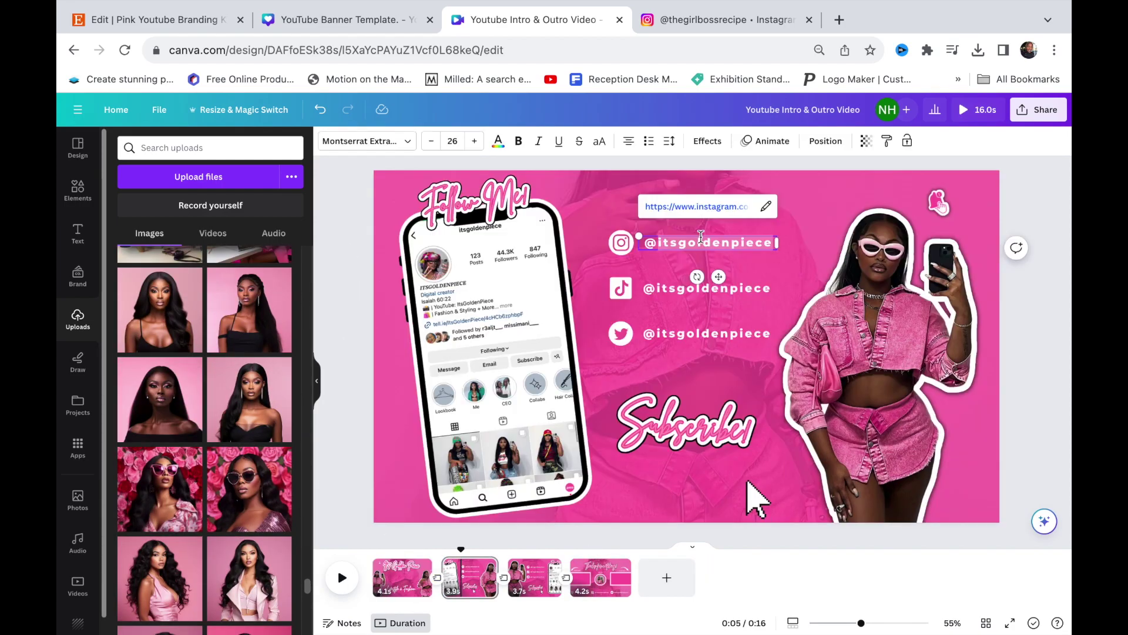
- Type 'yourinstagram' as a placeholder Instagram handle and widen its text box to one line
{"action": "type", "text": "addyourins"}
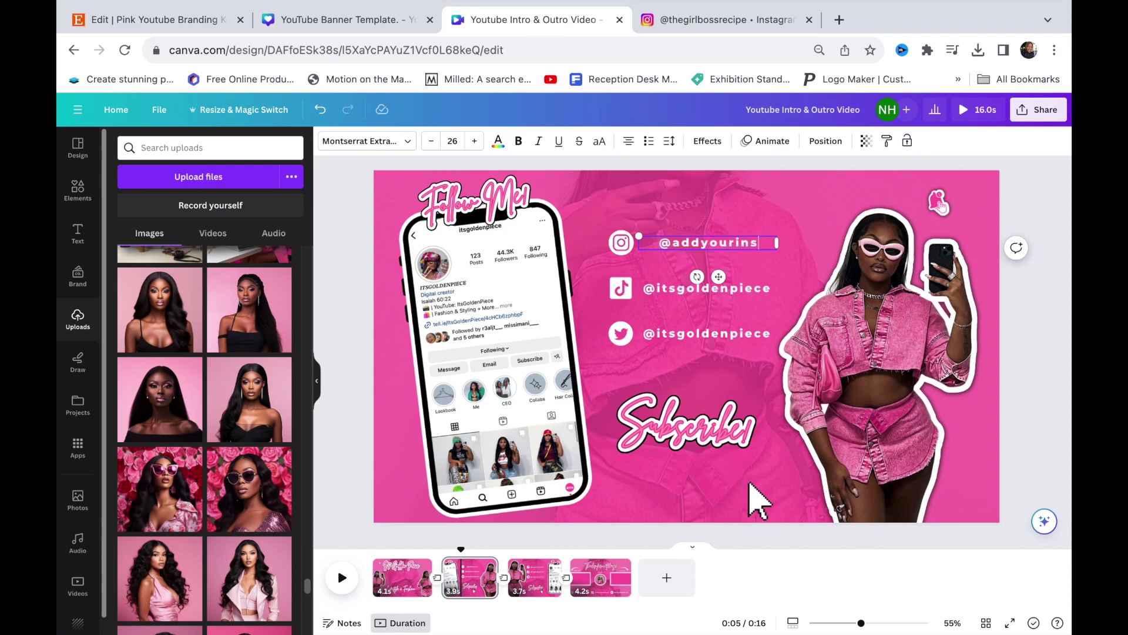
{"action": "type", "text": "tagram"}
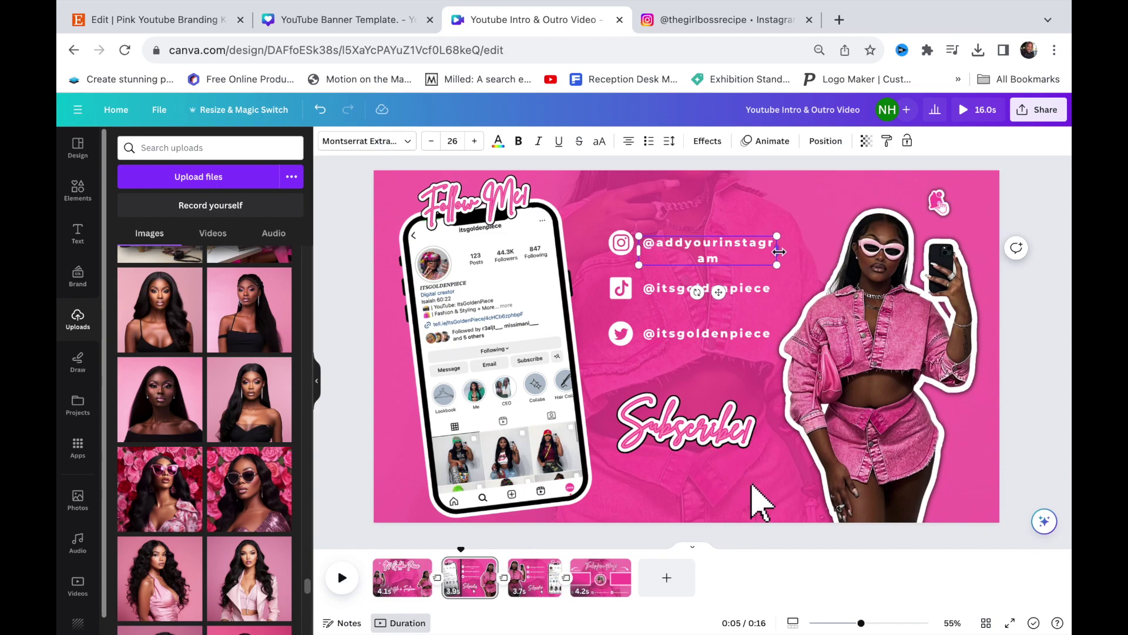
{"action": "left_click_drag", "start_coordinate": [777, 249], "coordinate": [807, 251]}
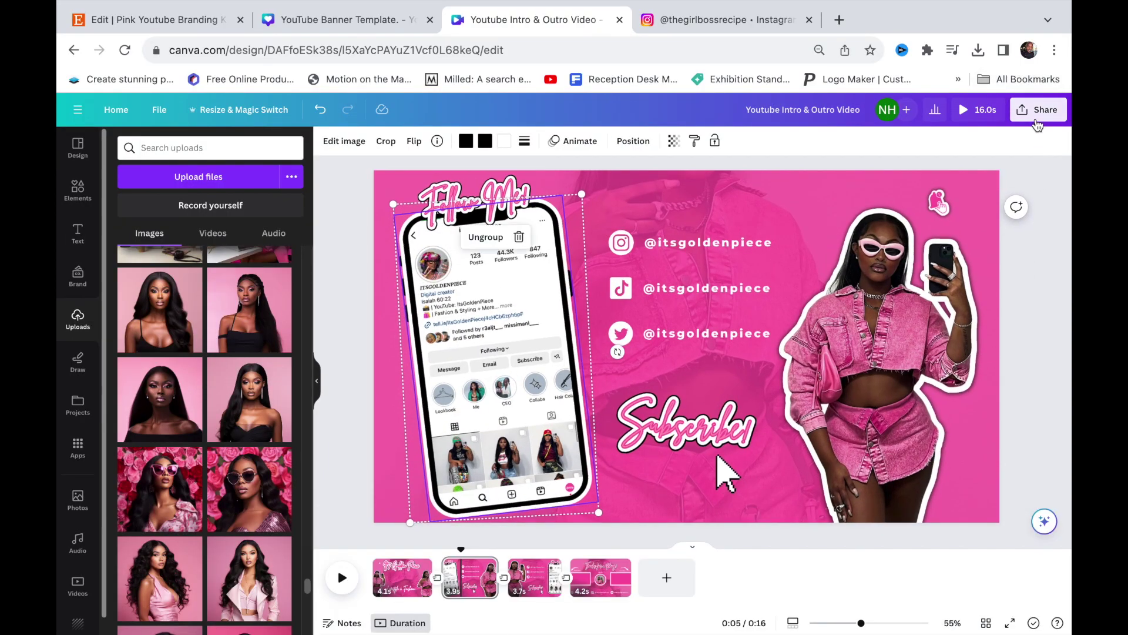
- Set the MP4 Video download to include only the current page, Page 2
{"action": "left_click", "coordinate": [1037, 115]}
{"action": "left_click", "coordinate": [871, 414]}
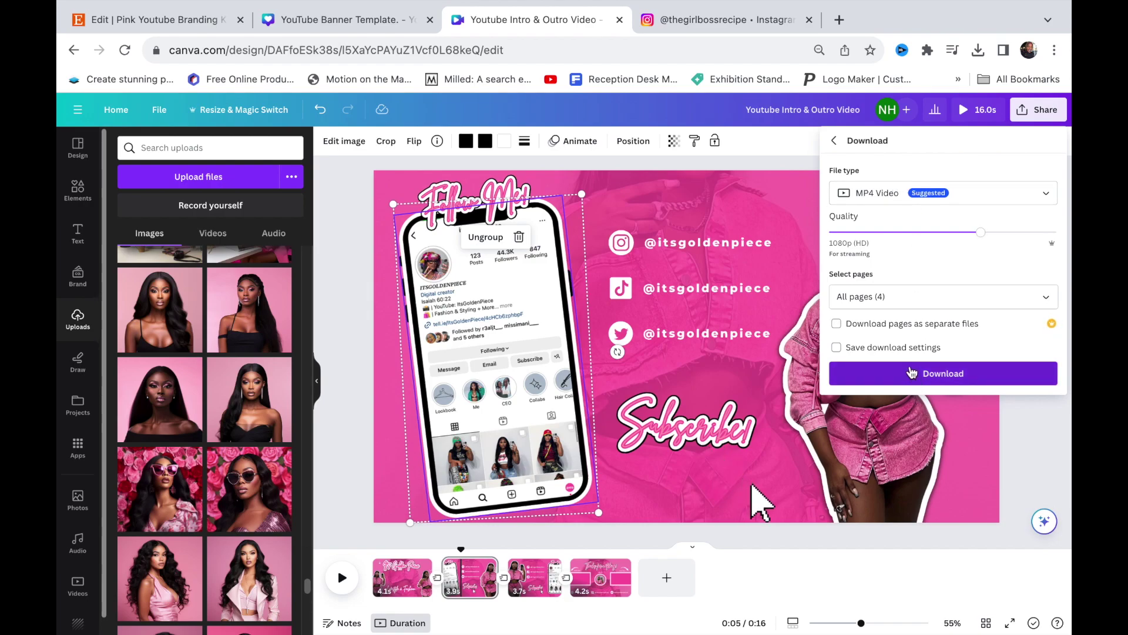
{"action": "left_click", "coordinate": [903, 295]}
{"action": "left_click", "coordinate": [893, 335]}
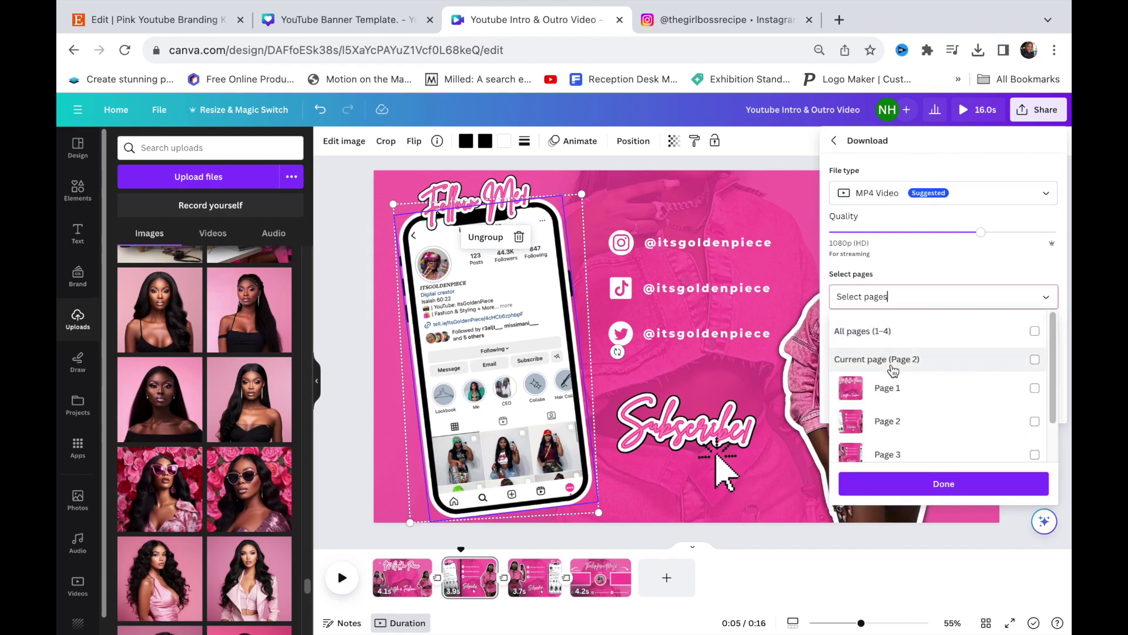
{"action": "left_click", "coordinate": [881, 360]}
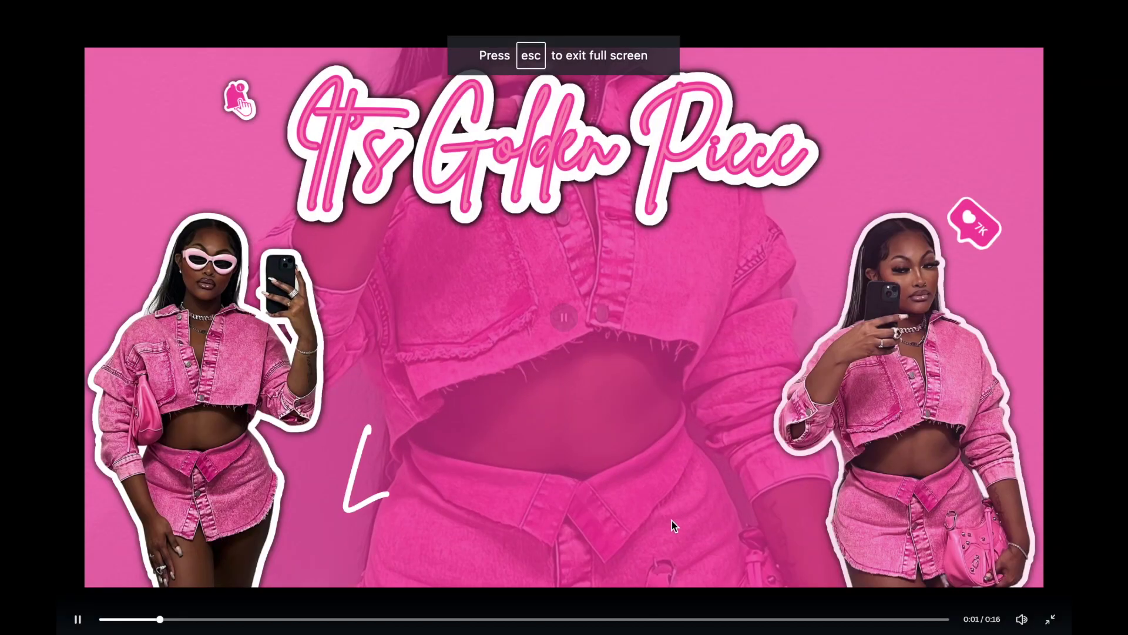